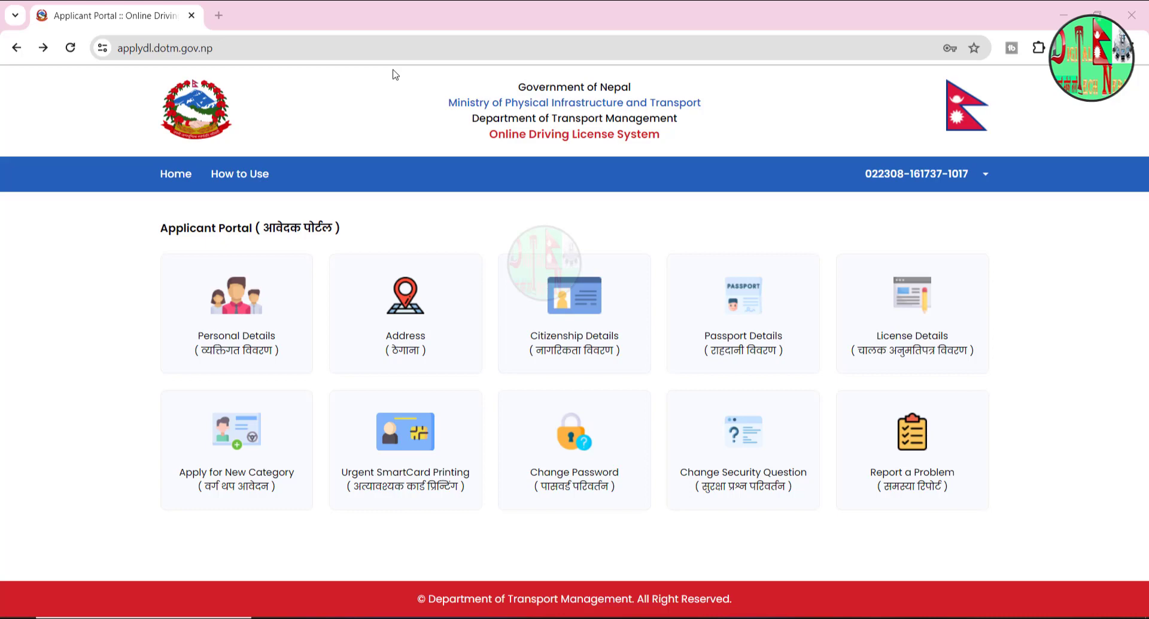
- Check the user-ID account menu, then go to the Personal Details card on the Applicant Portal
click(913, 172)
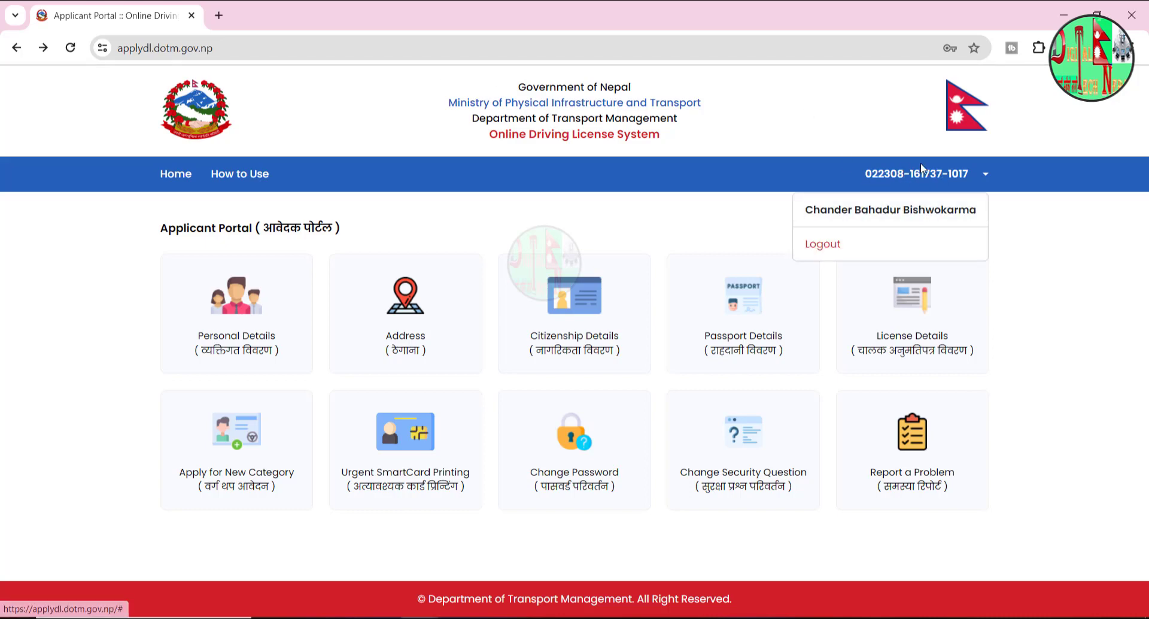
click(971, 180)
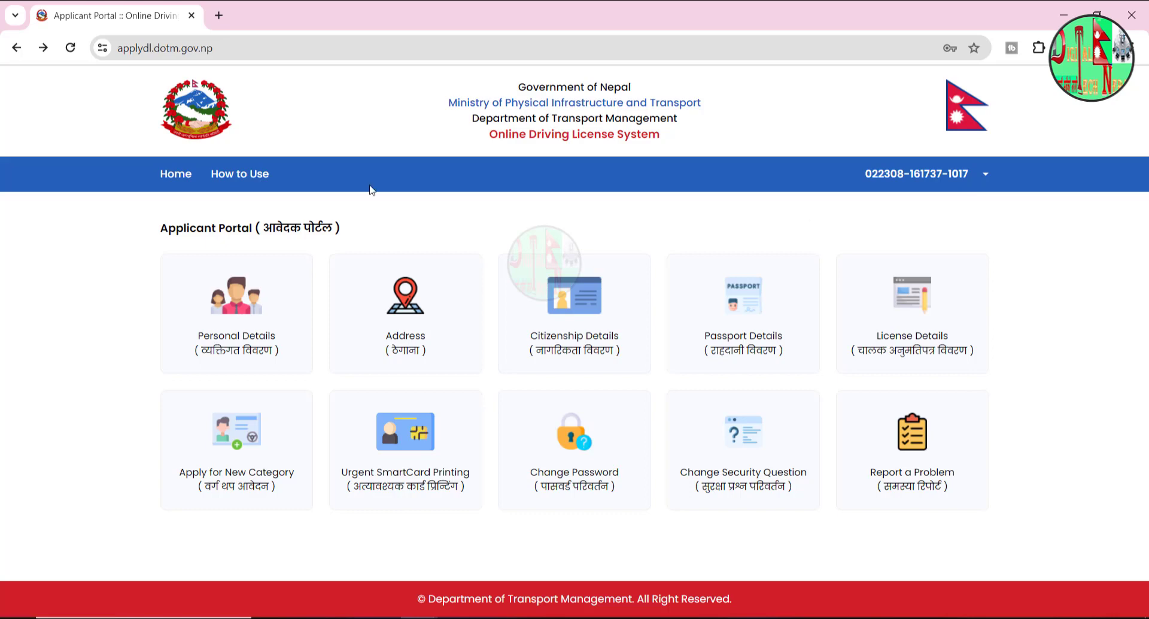
click(319, 349)
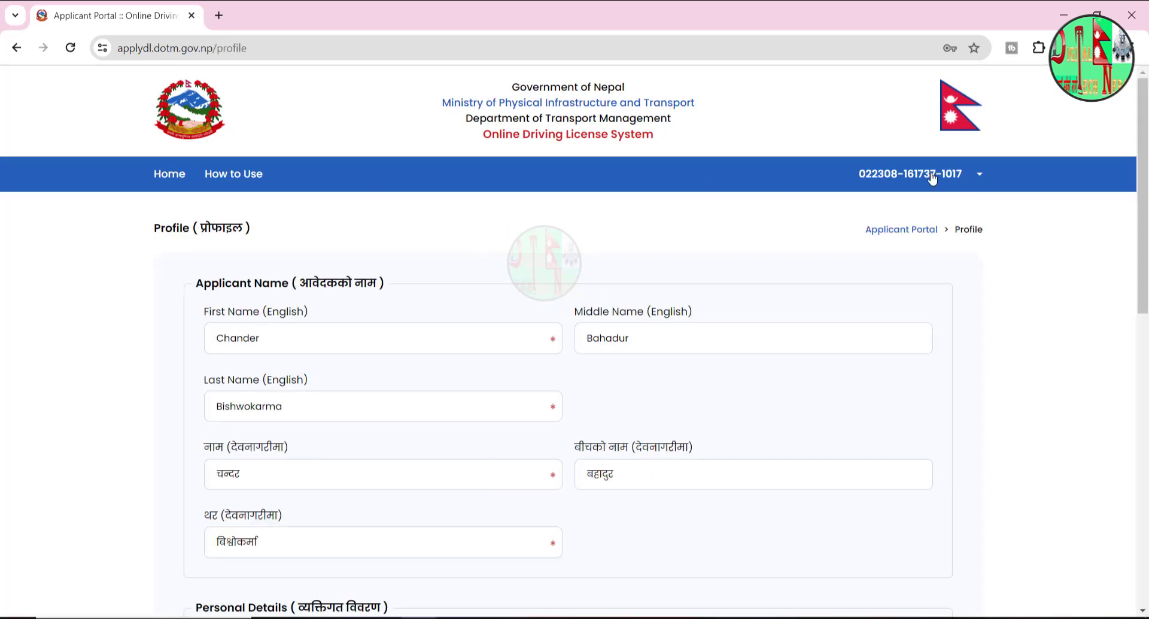
- Review the English first name entries and the Devanagari नाम field on the profile
click(363, 340)
click(693, 337)
click(442, 329)
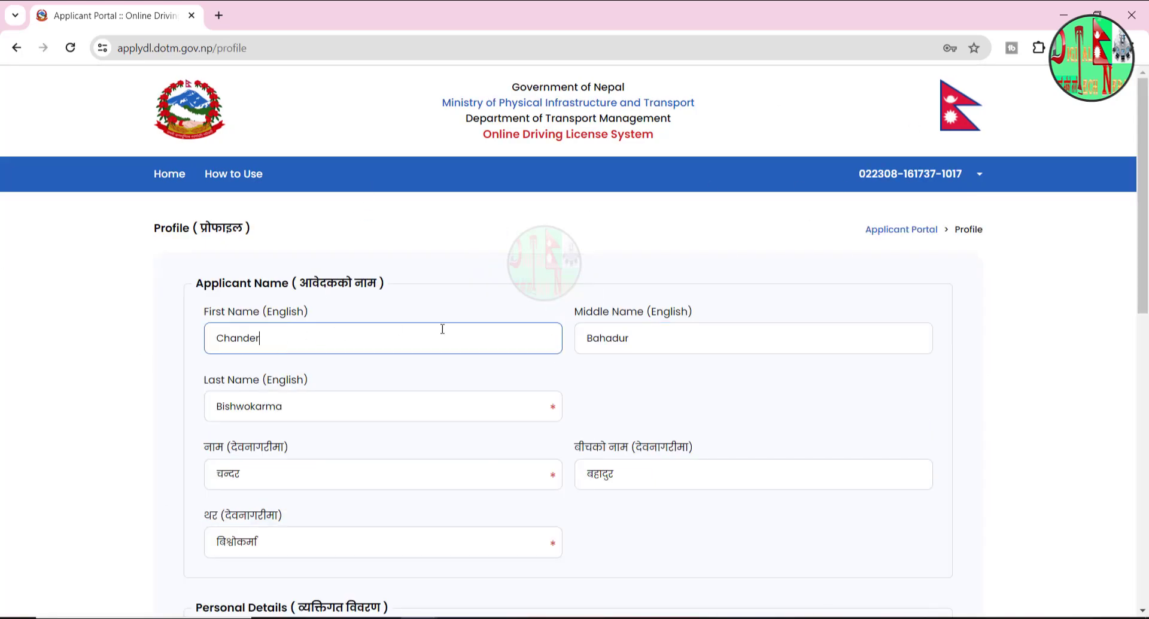
click(355, 477)
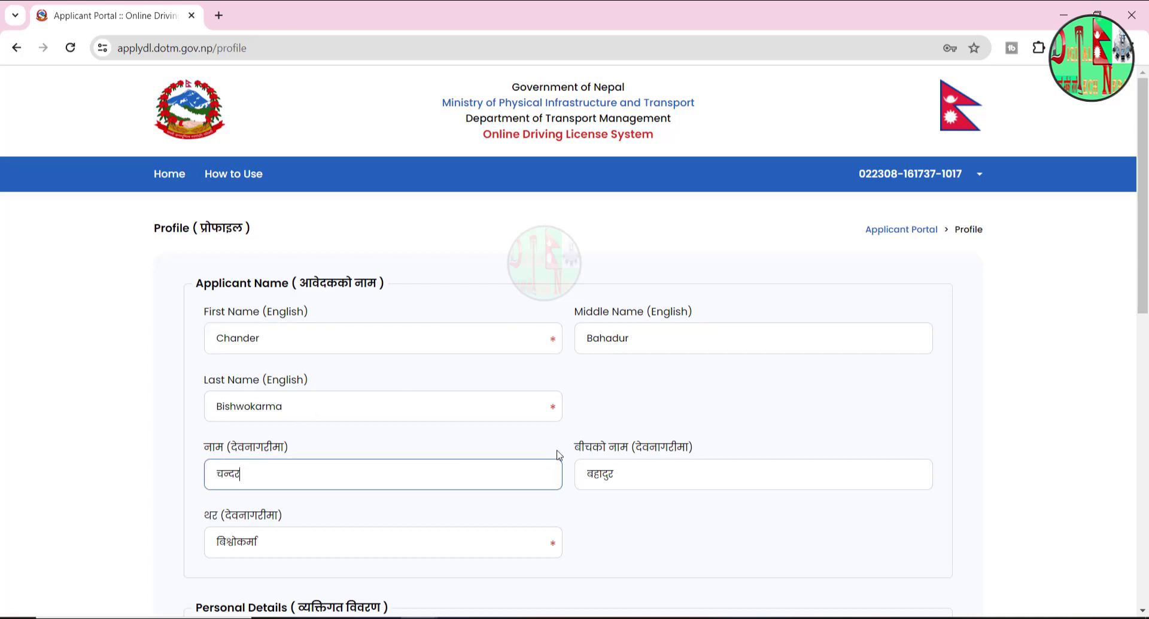
- Check the Devanagari थर surname field, then start a new blank browser tab
scroll(267, 460, down, 5)
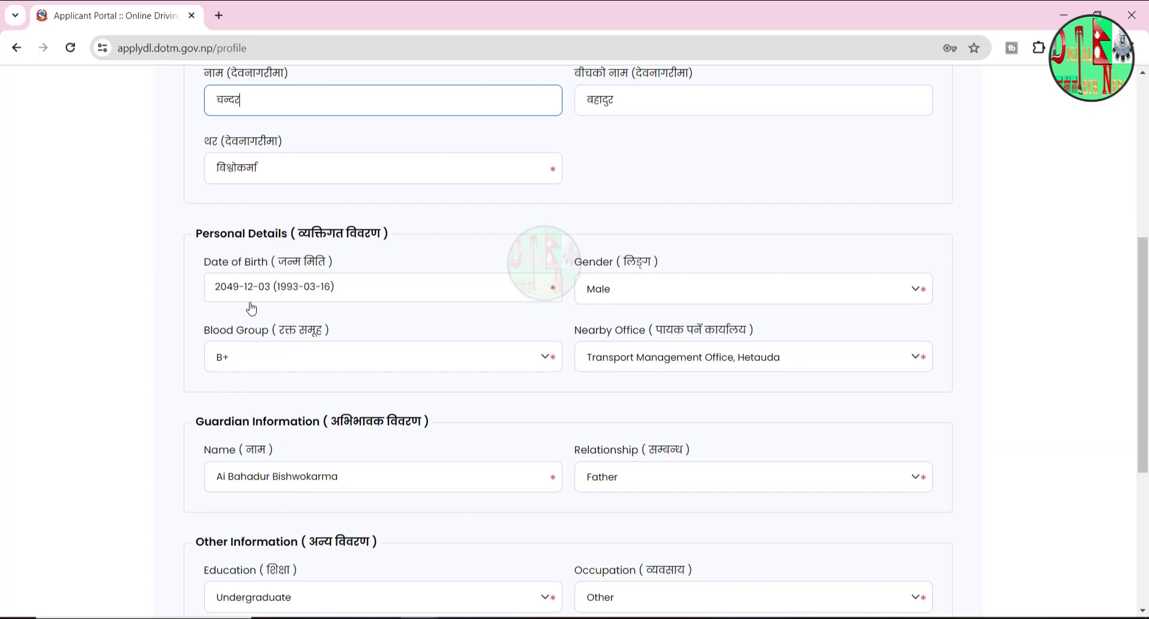
scroll(249, 303, up, 5)
click(330, 540)
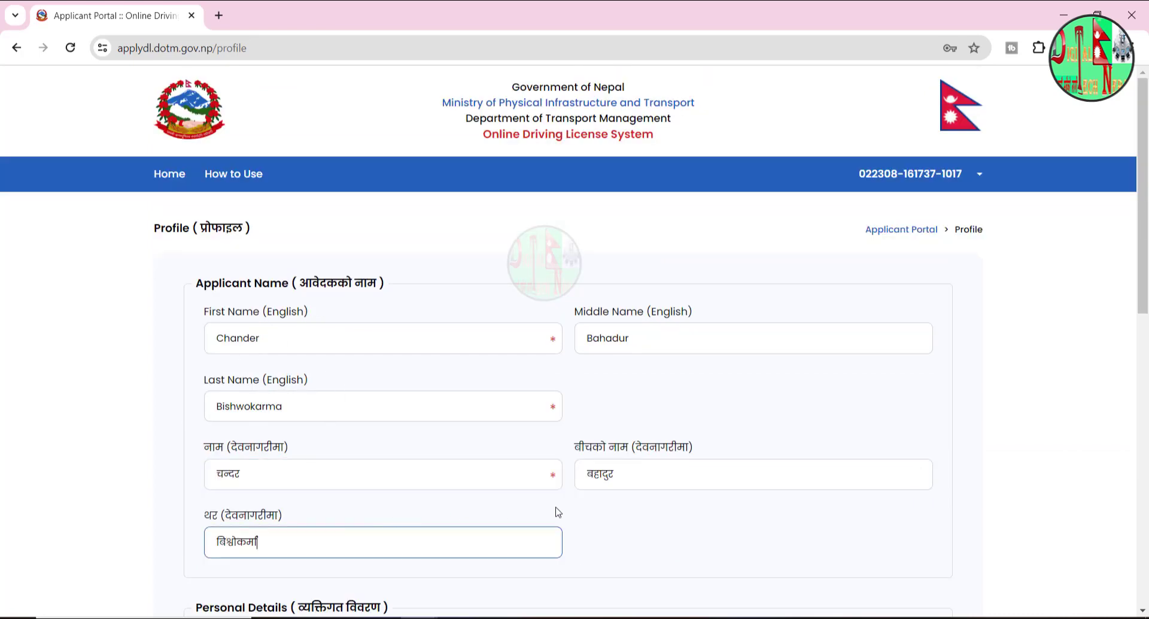
scroll(1146, 256, down, 1)
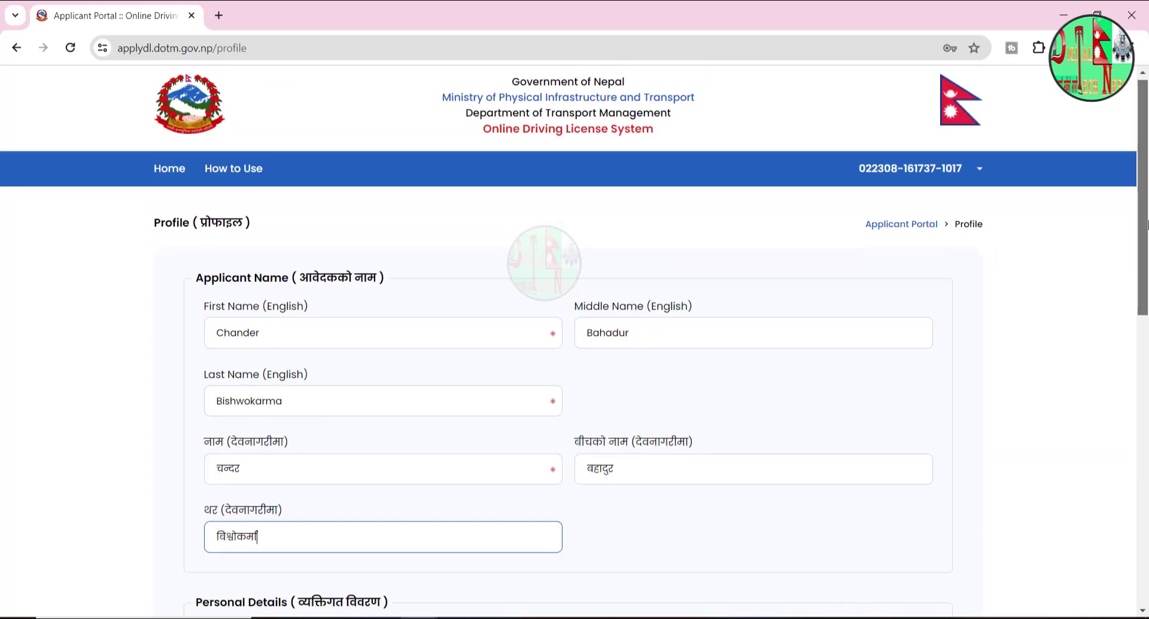
click(218, 15)
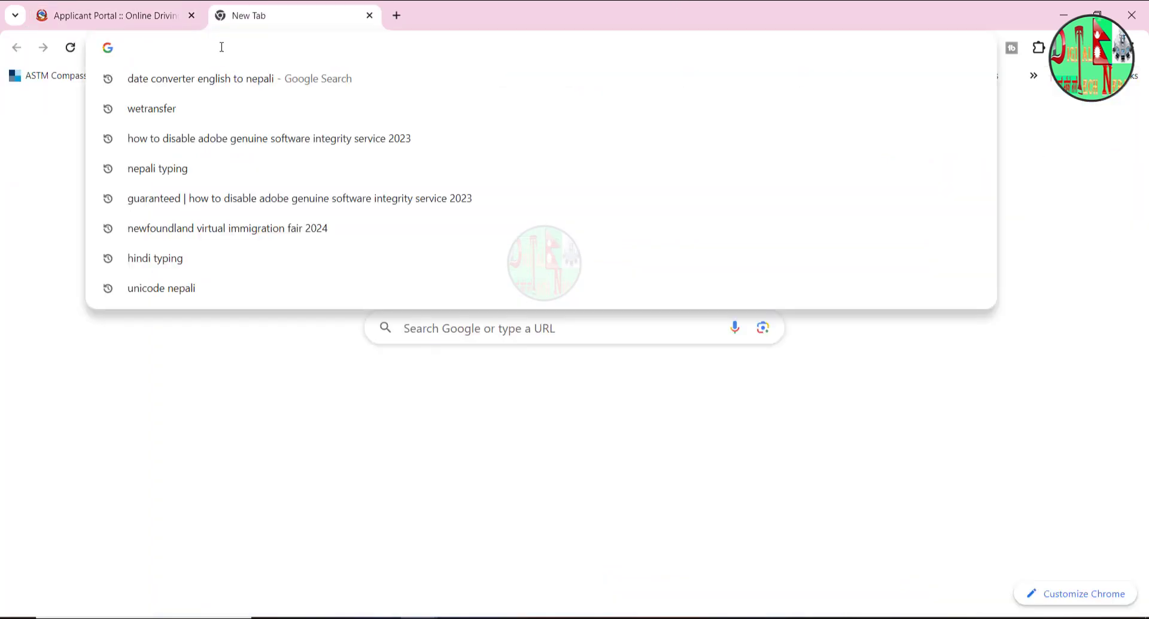
- Search for 'unicode nepali' and go back from the Kaspersky-blocked site to the results
text(unoic)
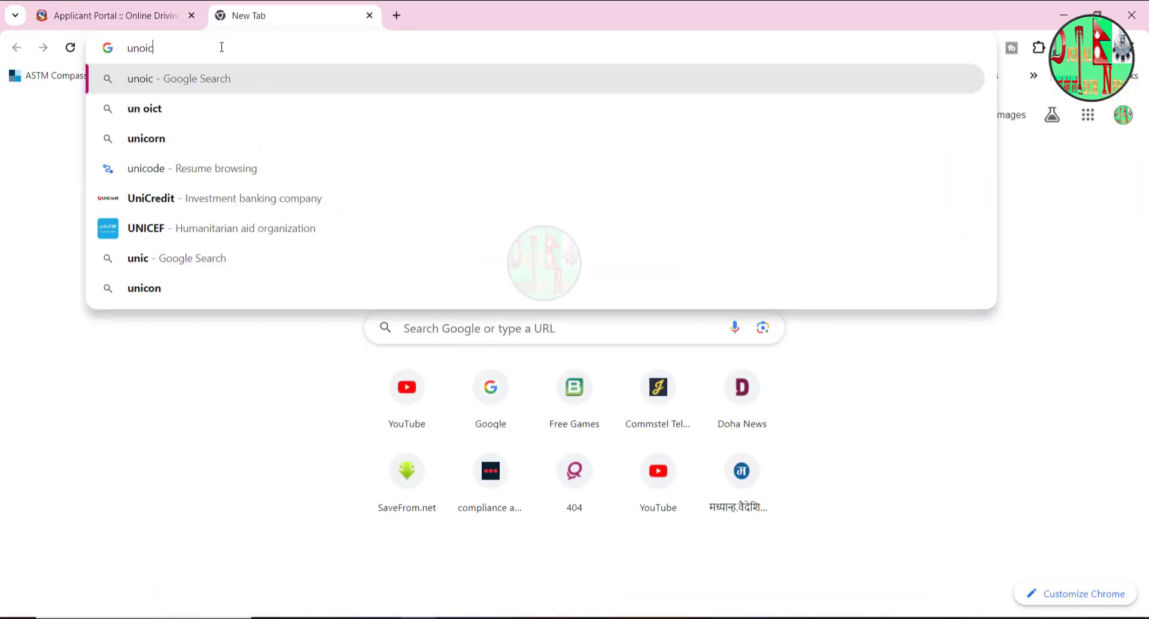
key(BackSpace)
key(BackSpace)
key(BackSpace)
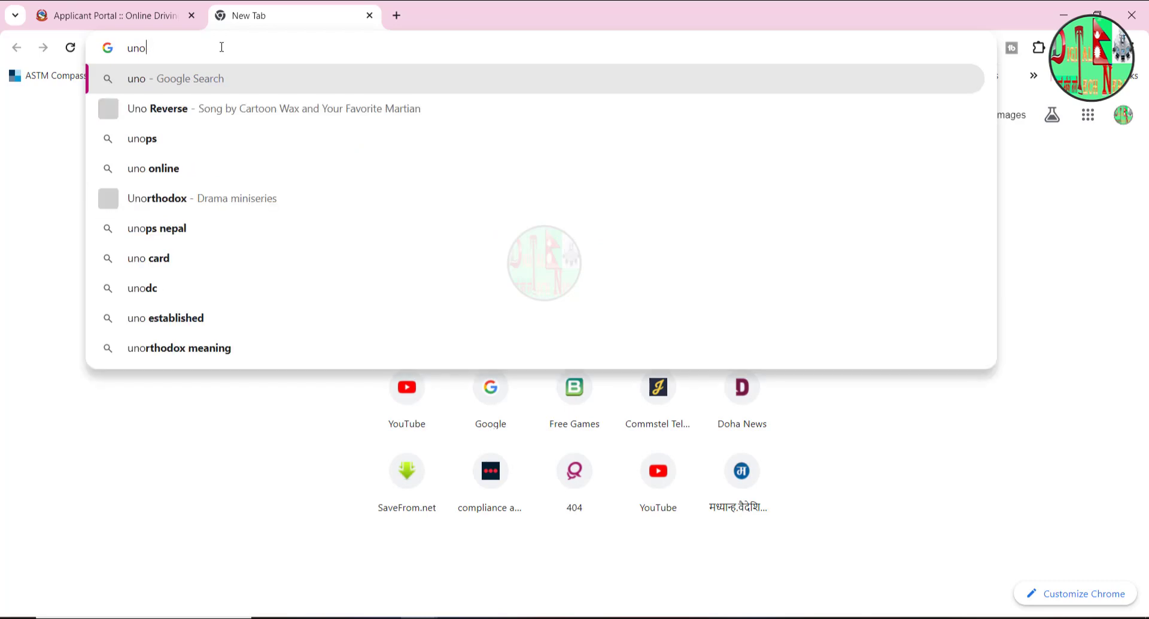
text(icode nepali)
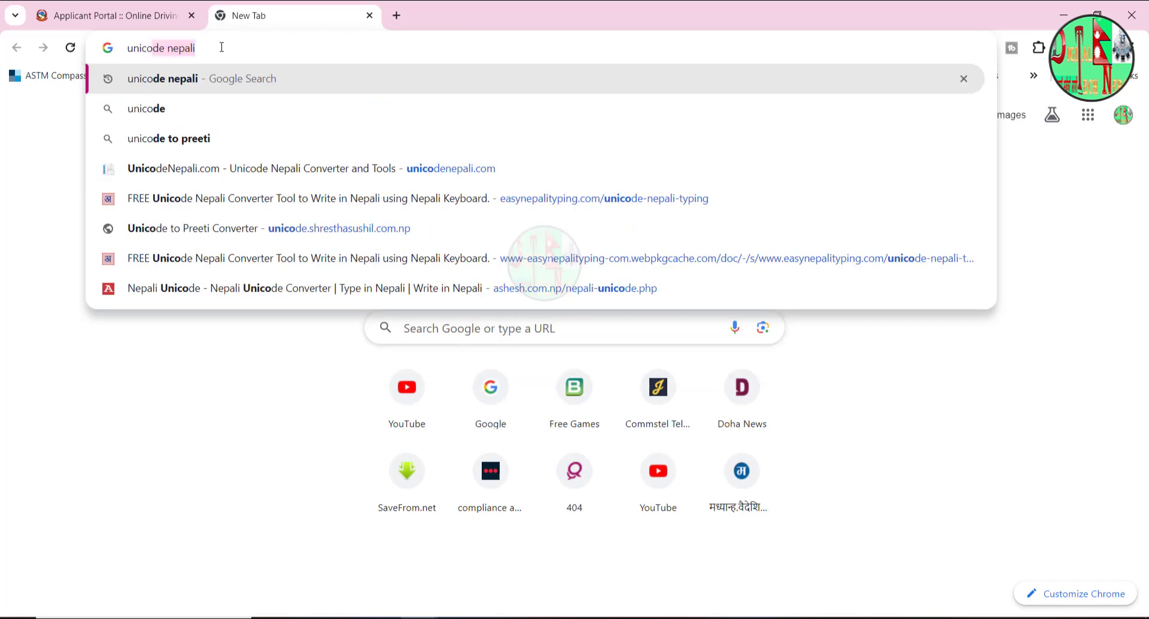
key(Down)
key(Down)
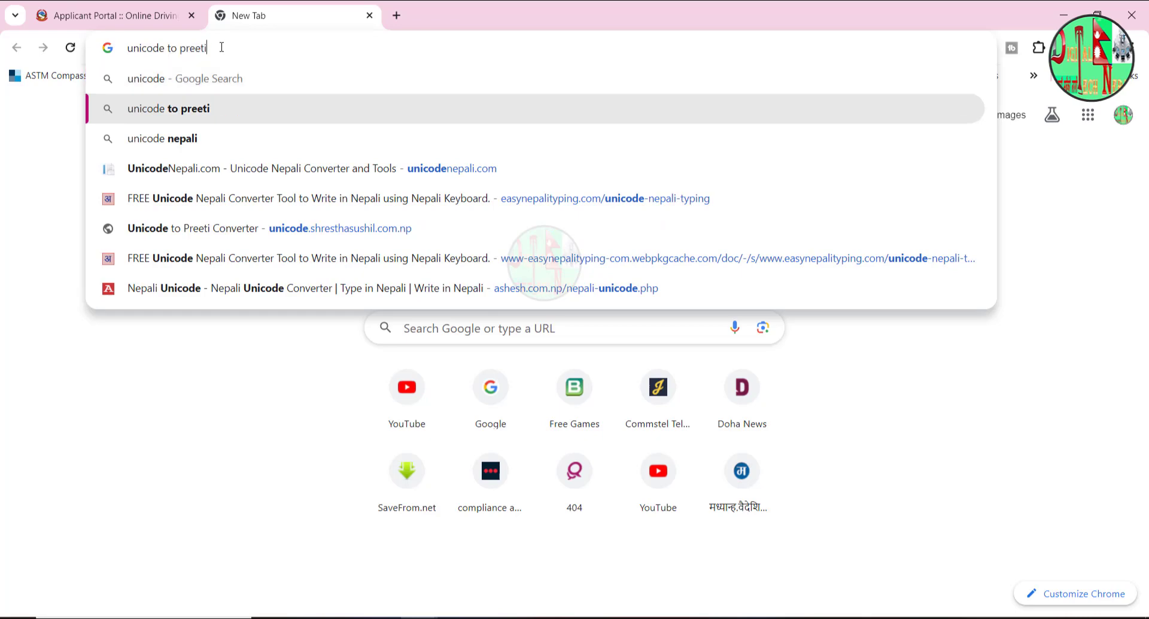
key(Return)
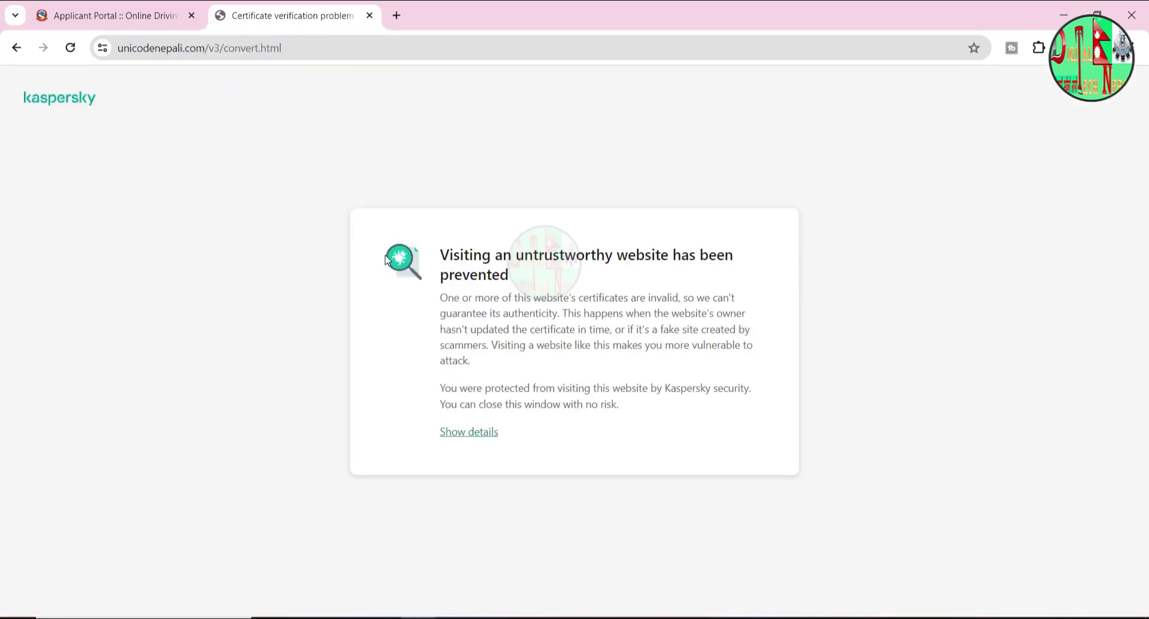
click(16, 49)
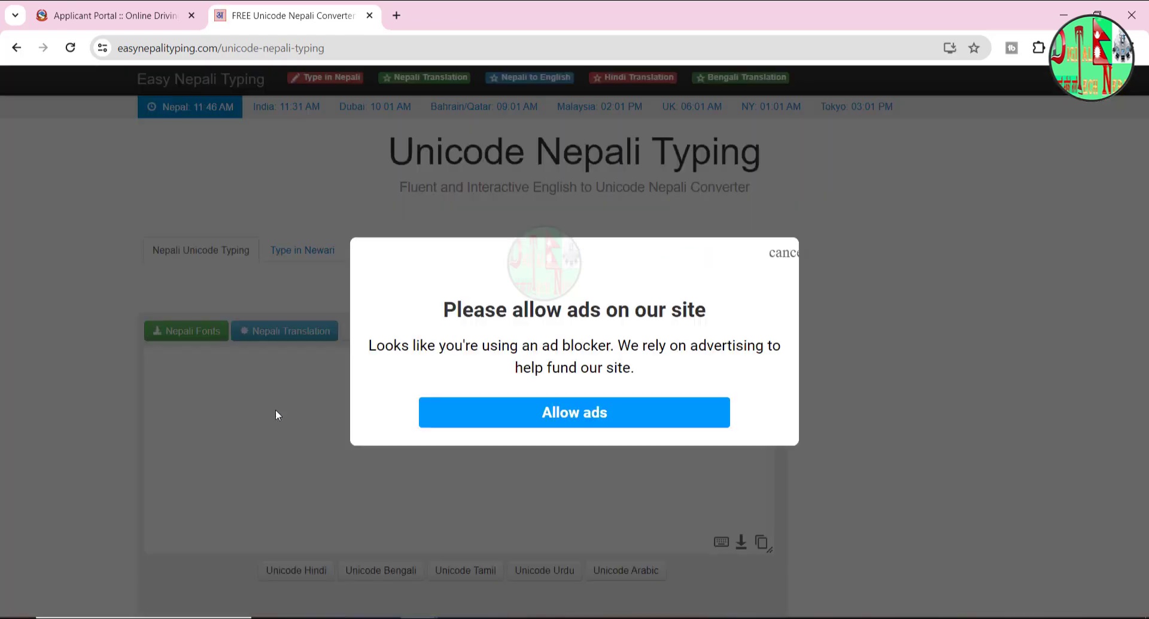
- Dismiss the ad-blocker notice and type the applicant's first name in romanised Nepali
click(784, 244)
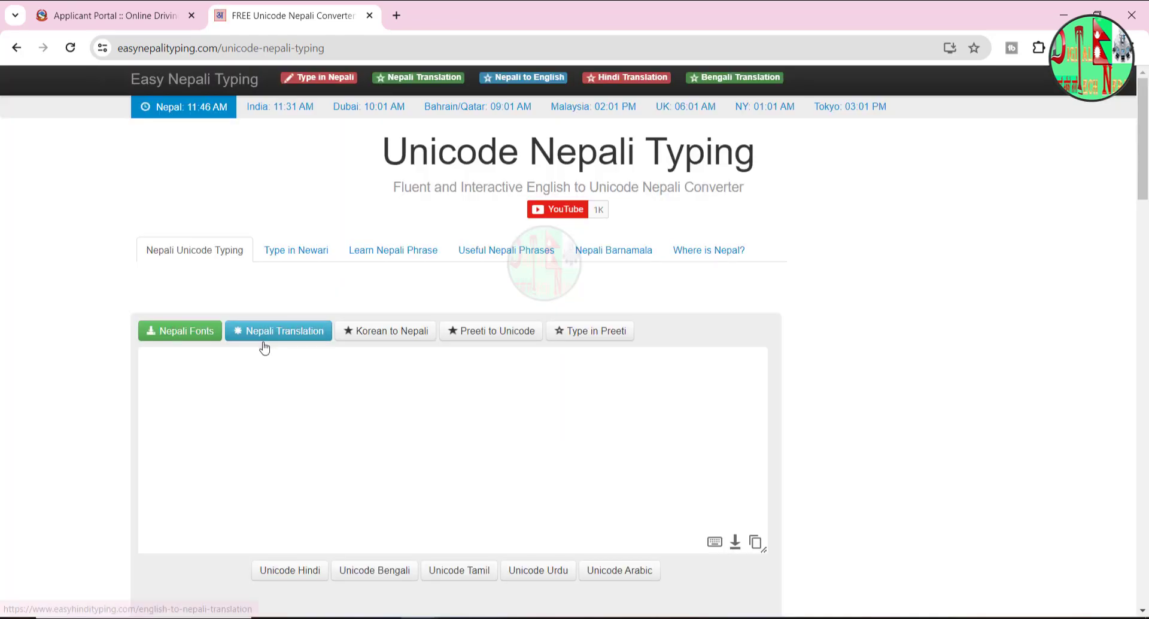
click(264, 348)
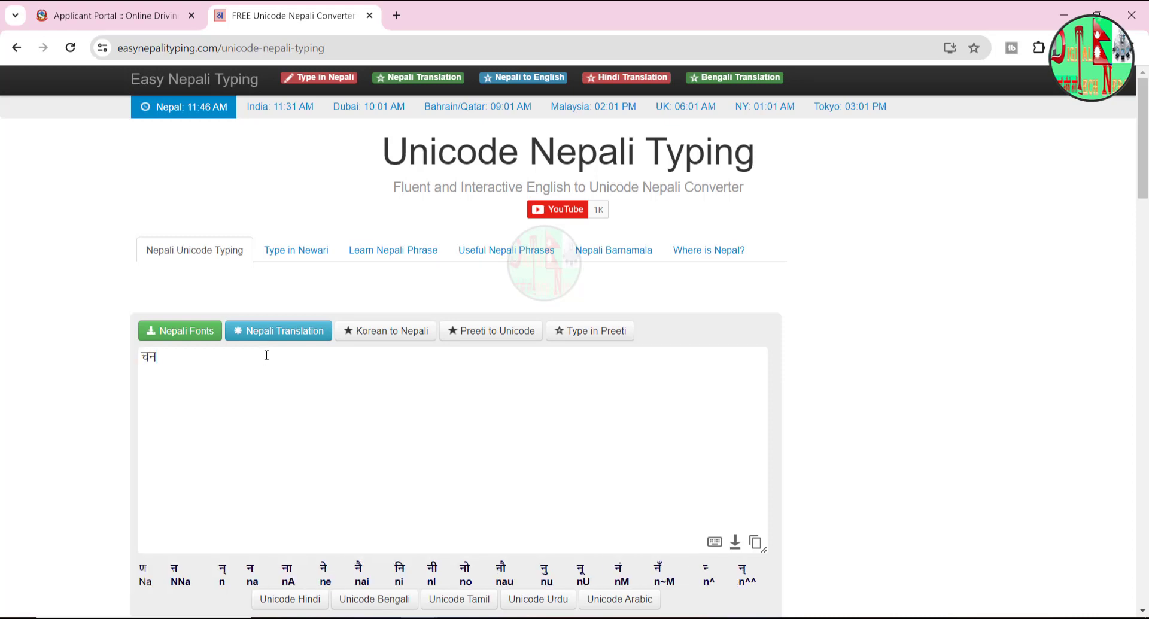
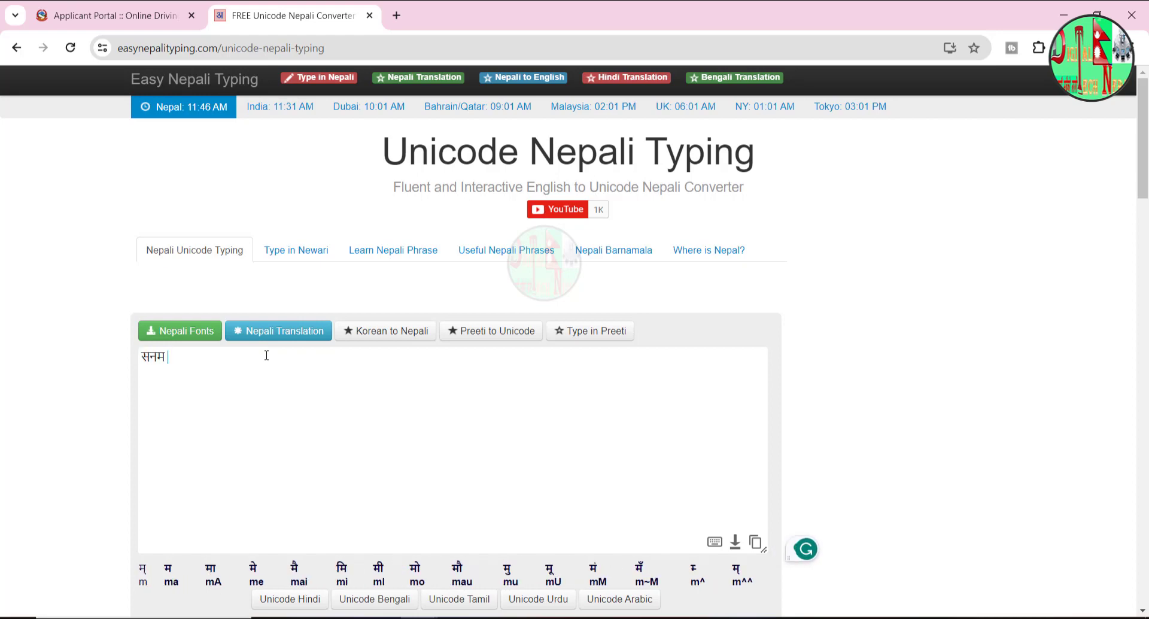
- Back on the profile form, keep Hetauda as the nearby transport office
click(135, 19)
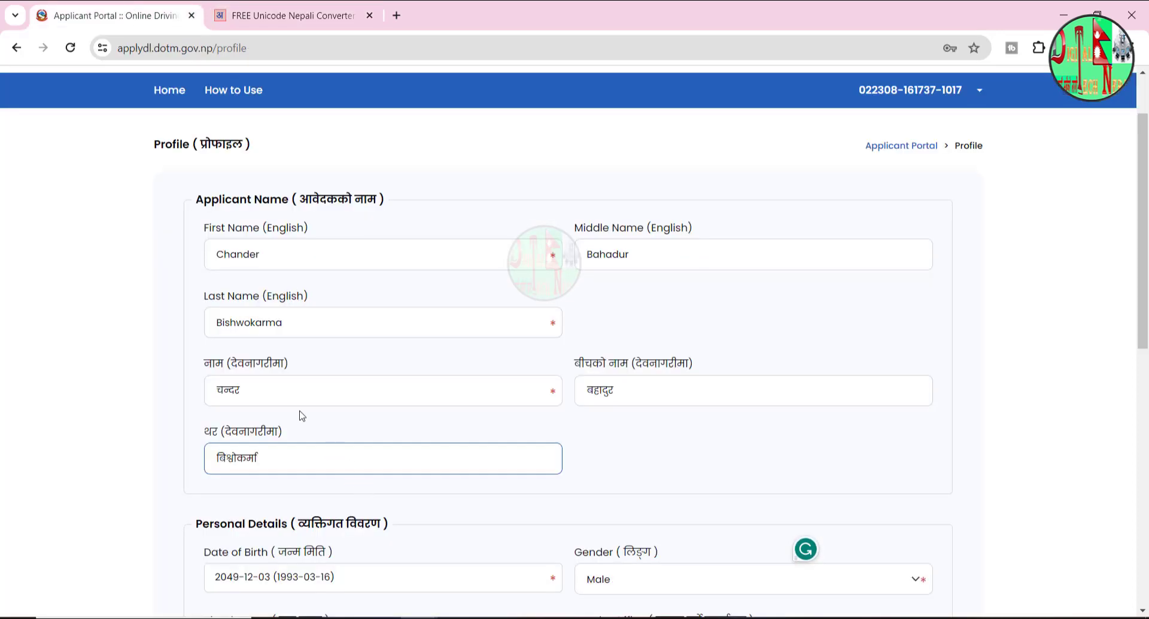
click(281, 392)
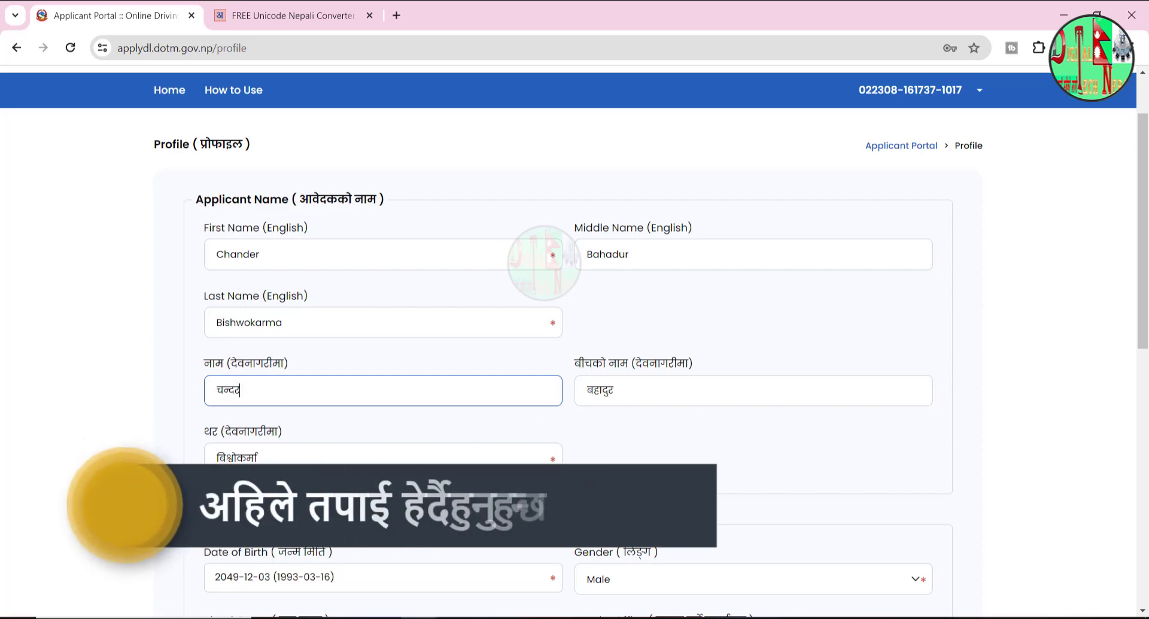
scroll(367, 329, down, 5)
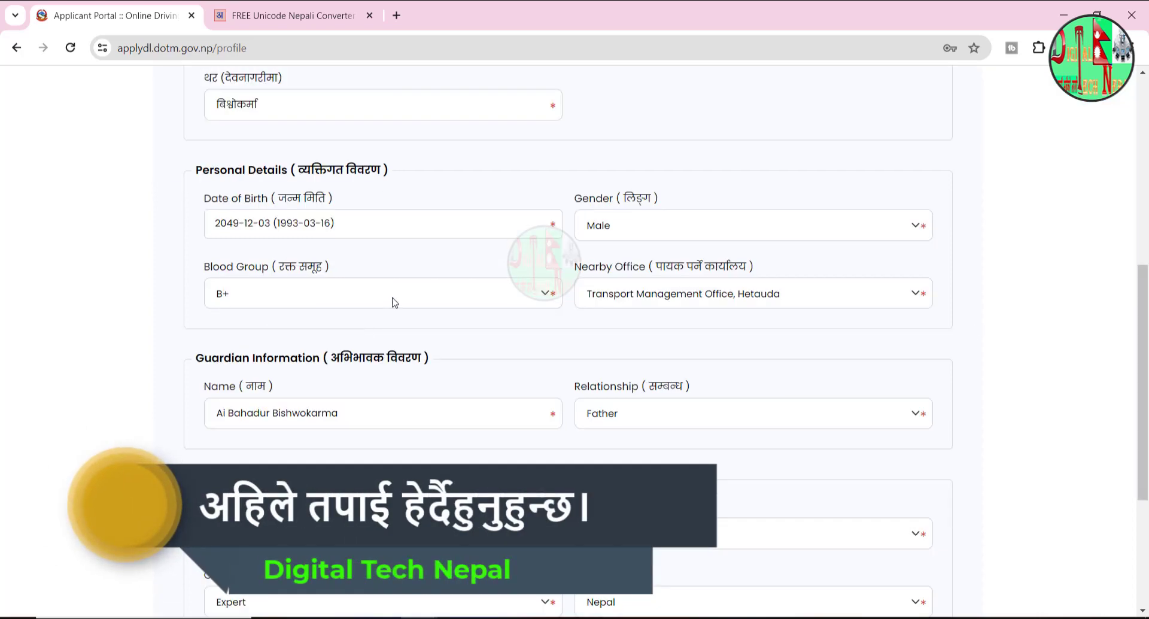
click(662, 294)
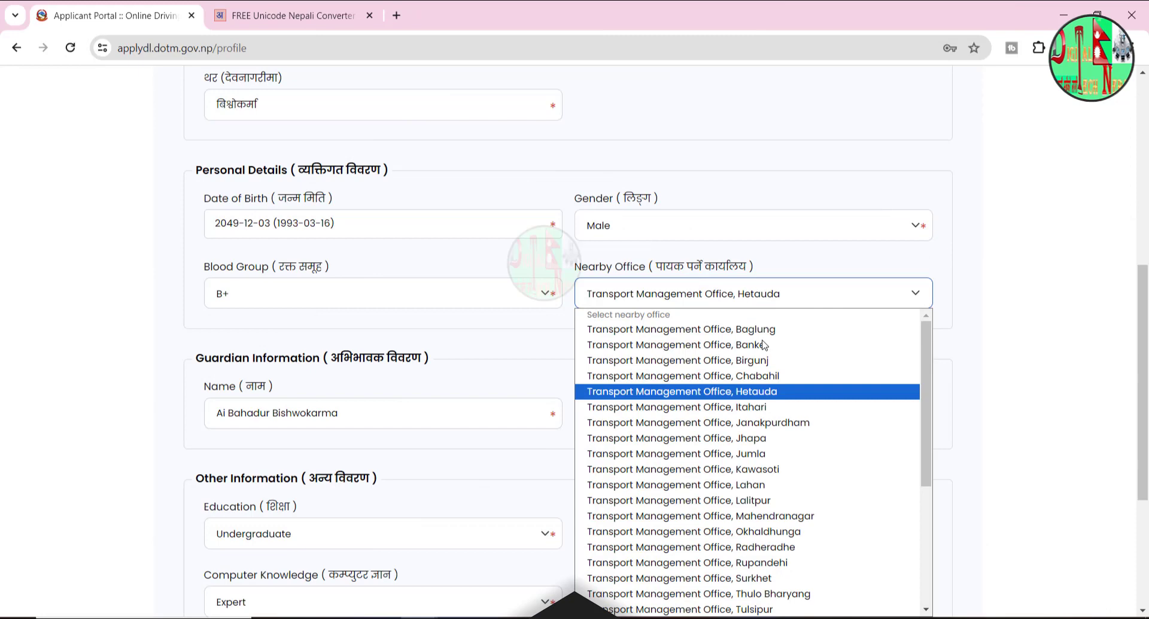
key(Up)
key(Up)
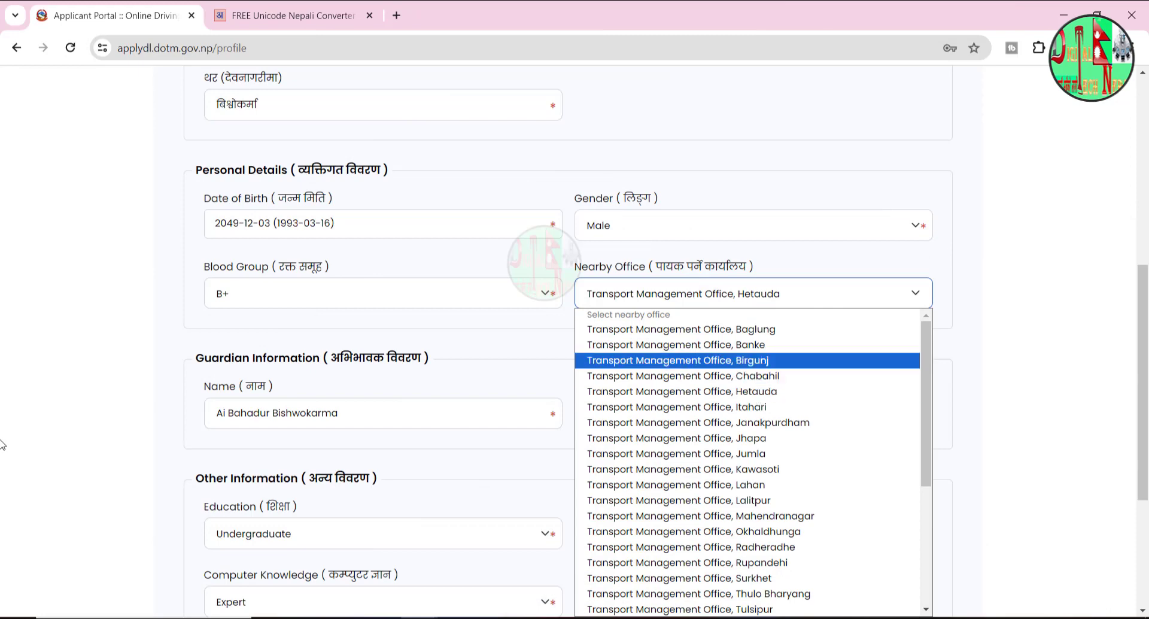
click(105, 417)
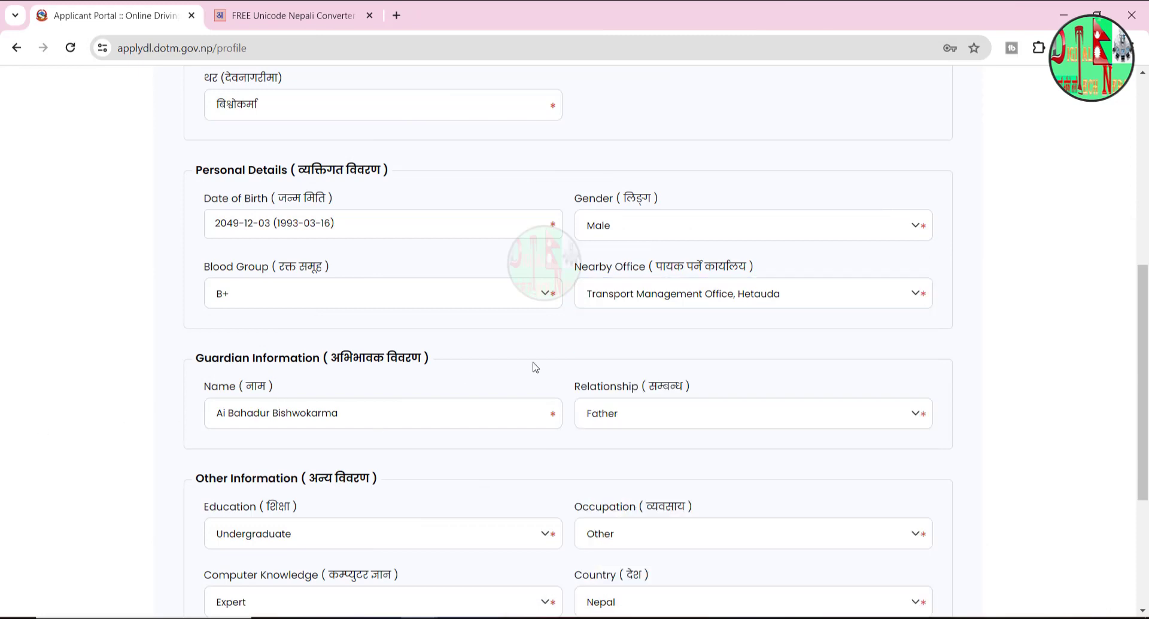
- Confirm 'Have a driving license?' stays Yes and submit the profile
drag(1143, 383, 1143, 454)
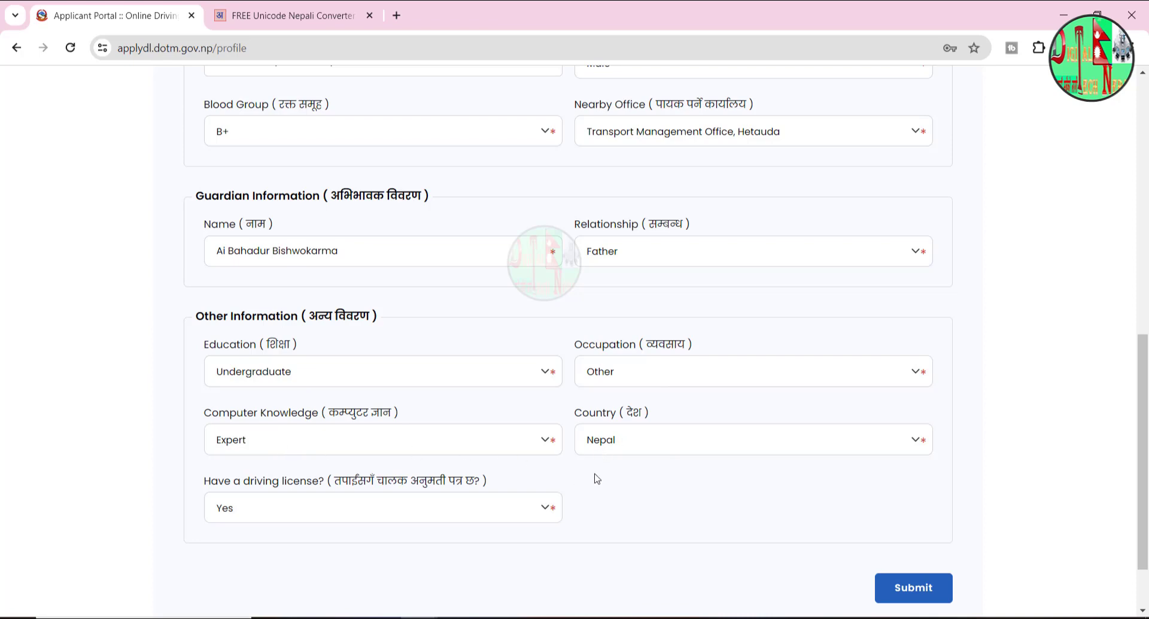
click(262, 510)
click(307, 506)
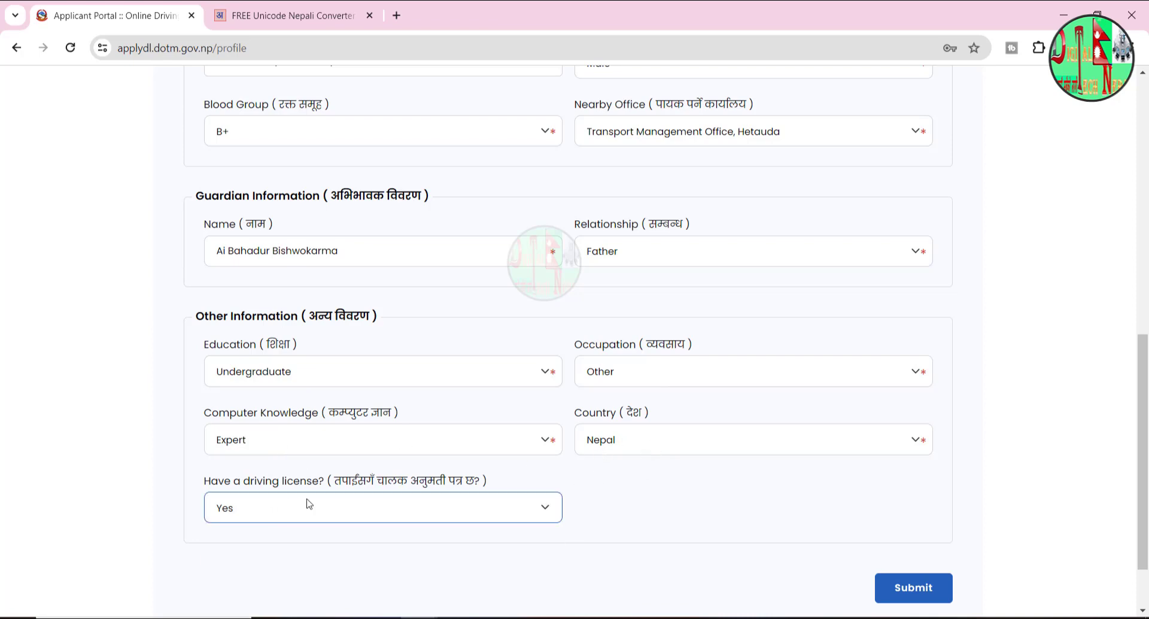
click(937, 582)
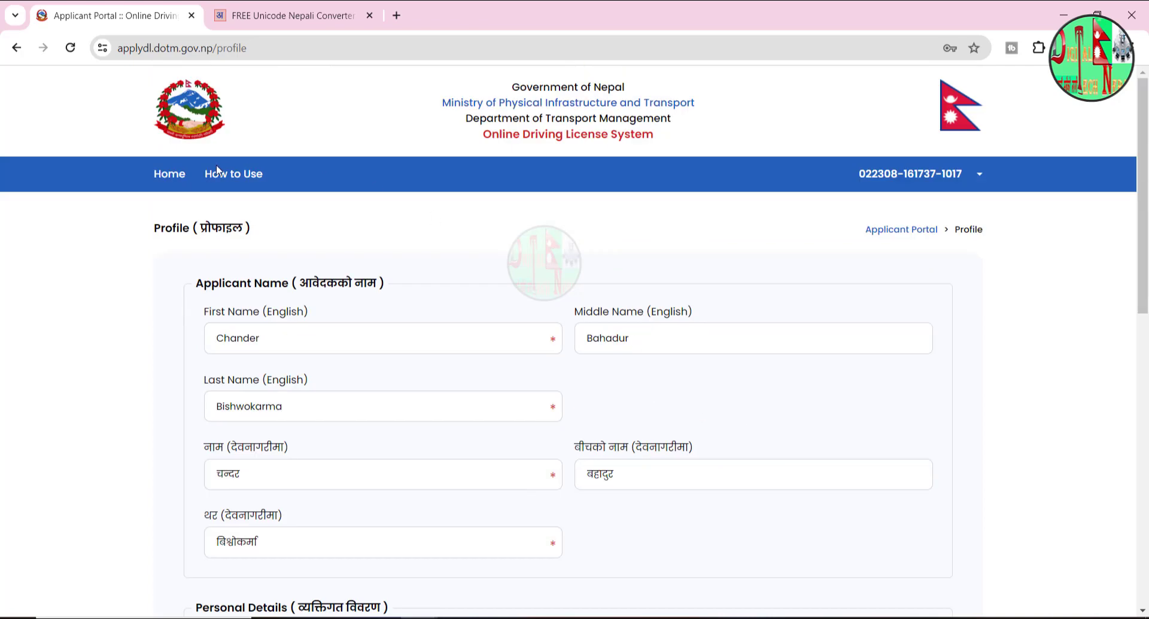
click(169, 177)
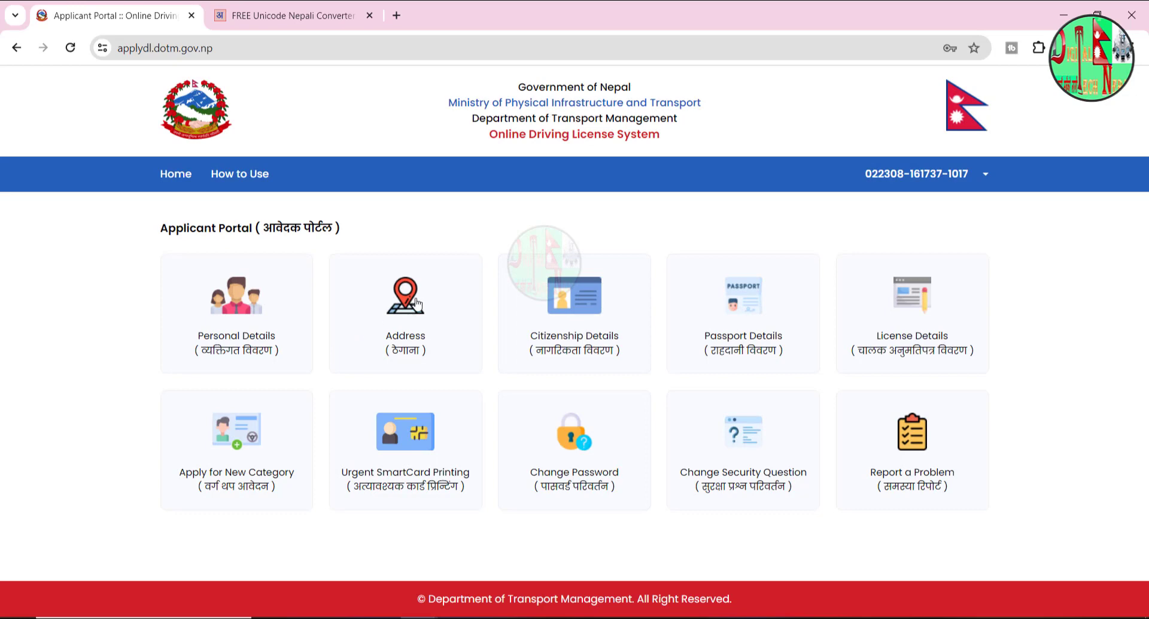
- Confirm the permanent address as Bagmati province, Chitwan district, Rapti municipality
click(417, 304)
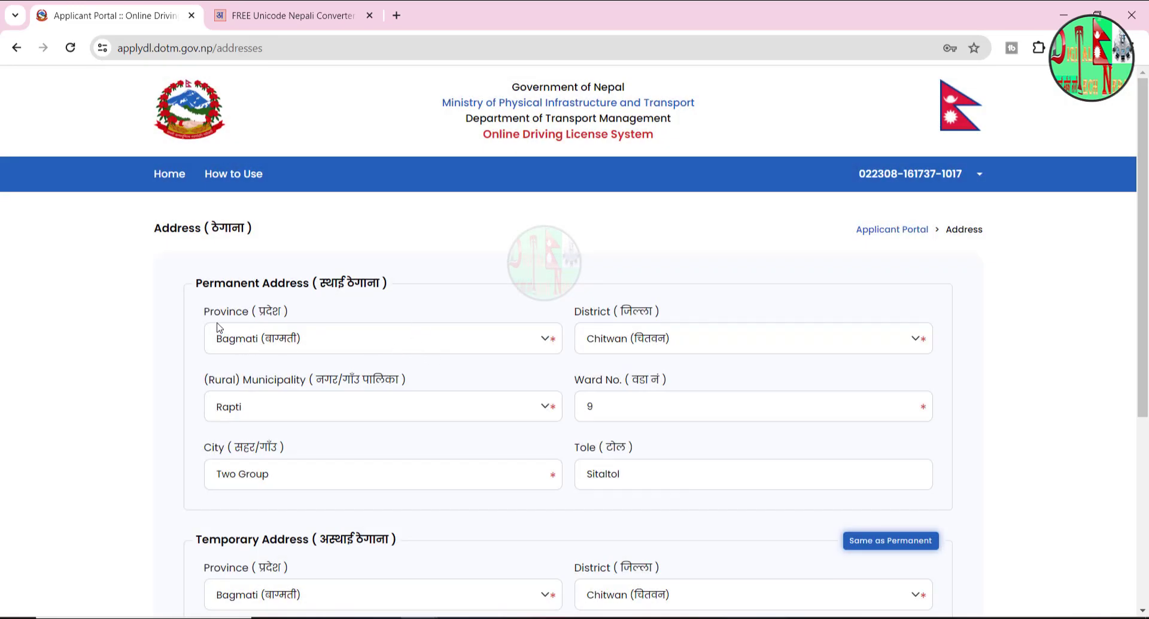
click(268, 342)
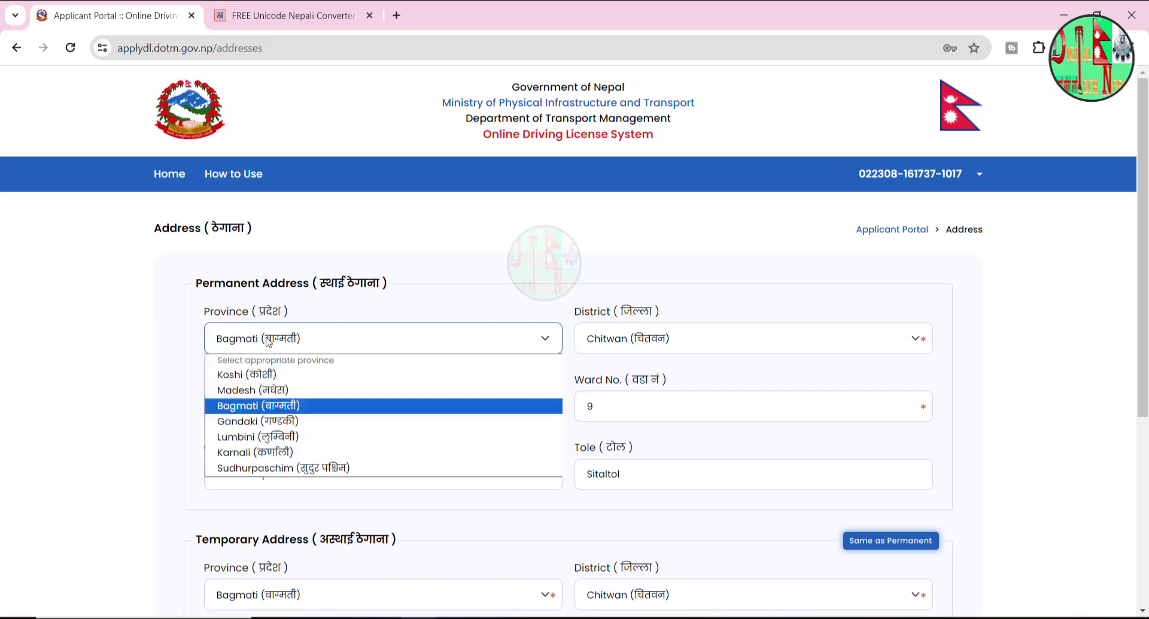
click(269, 342)
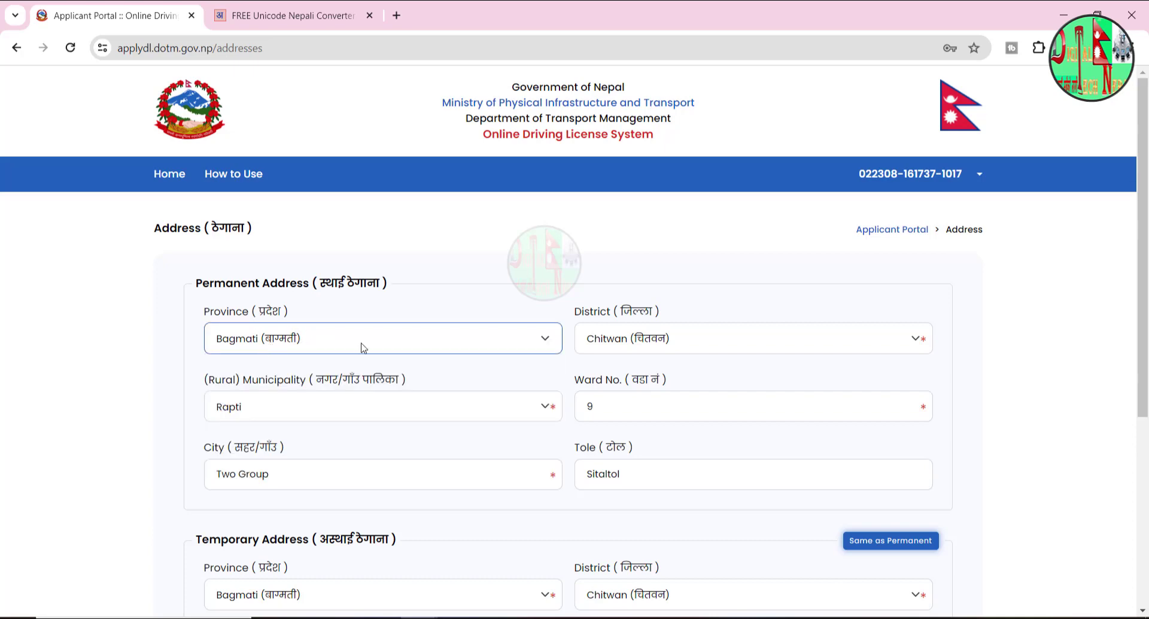
click(623, 346)
click(623, 346)
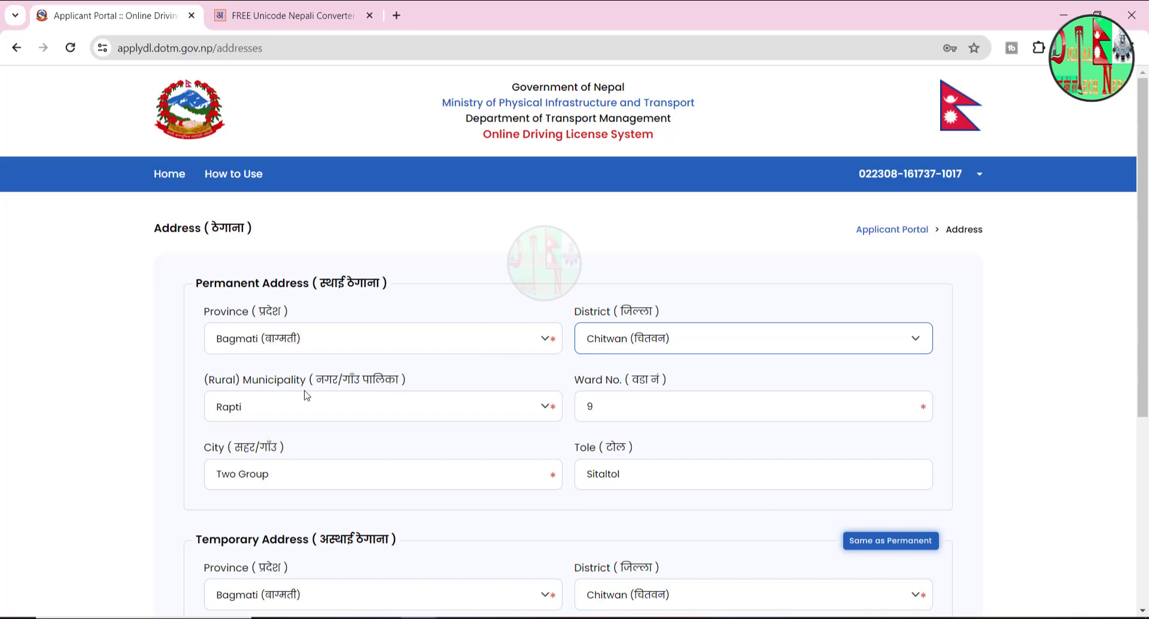
click(335, 410)
click(336, 410)
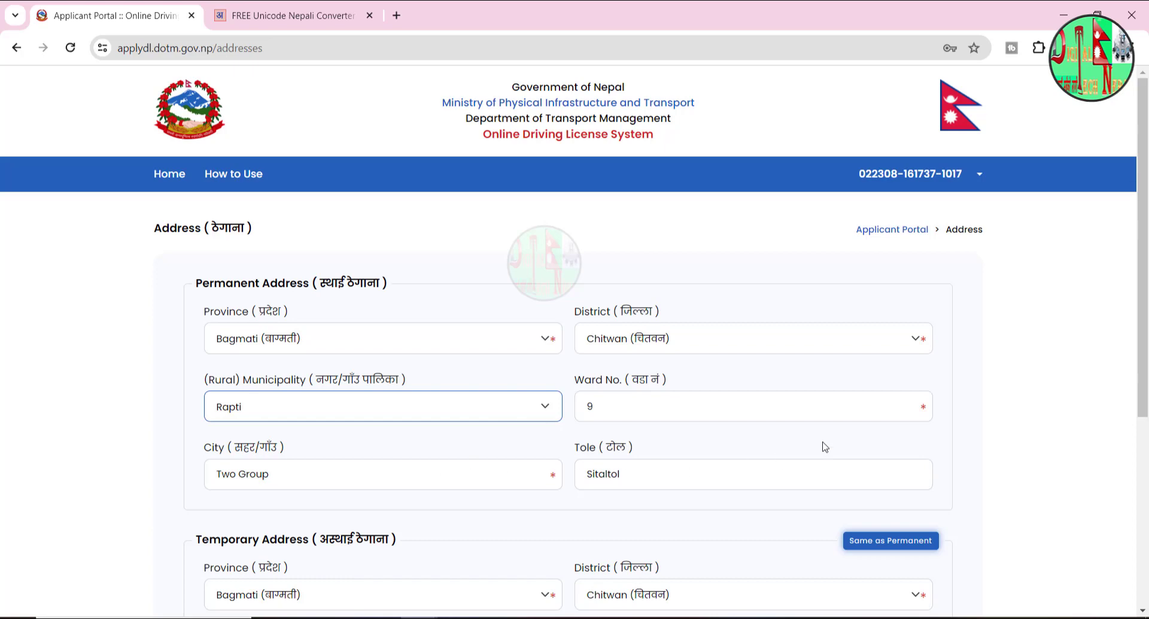
scroll(618, 367, down, 5)
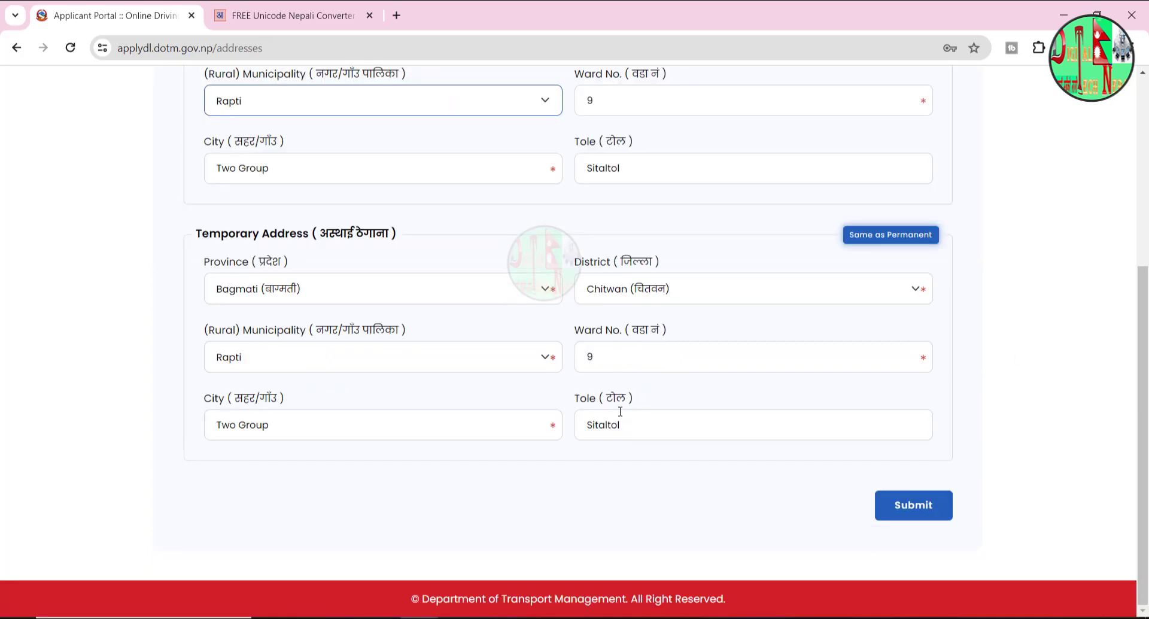
- Keep Bagmati as the temporary address province and submit both addresses
click(324, 300)
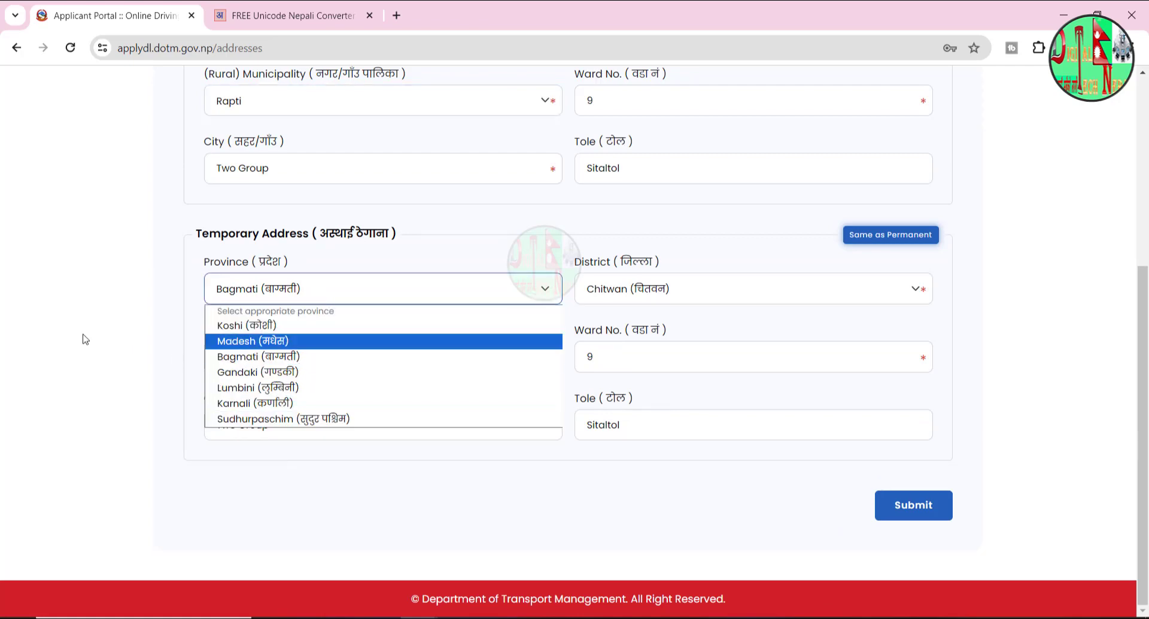
click(466, 289)
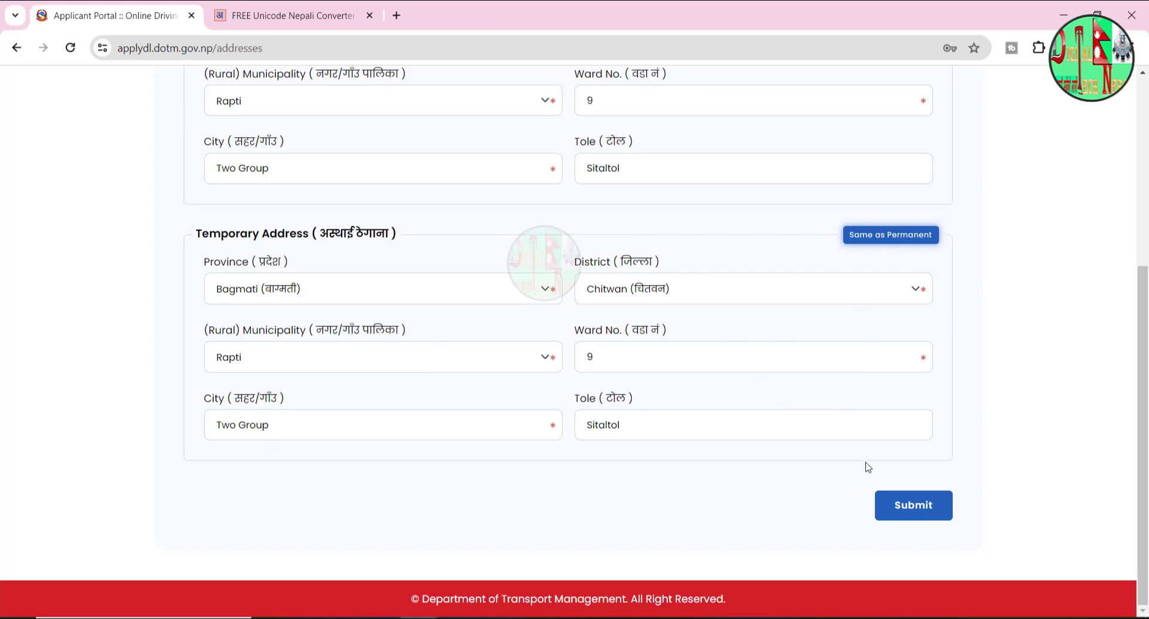
click(917, 508)
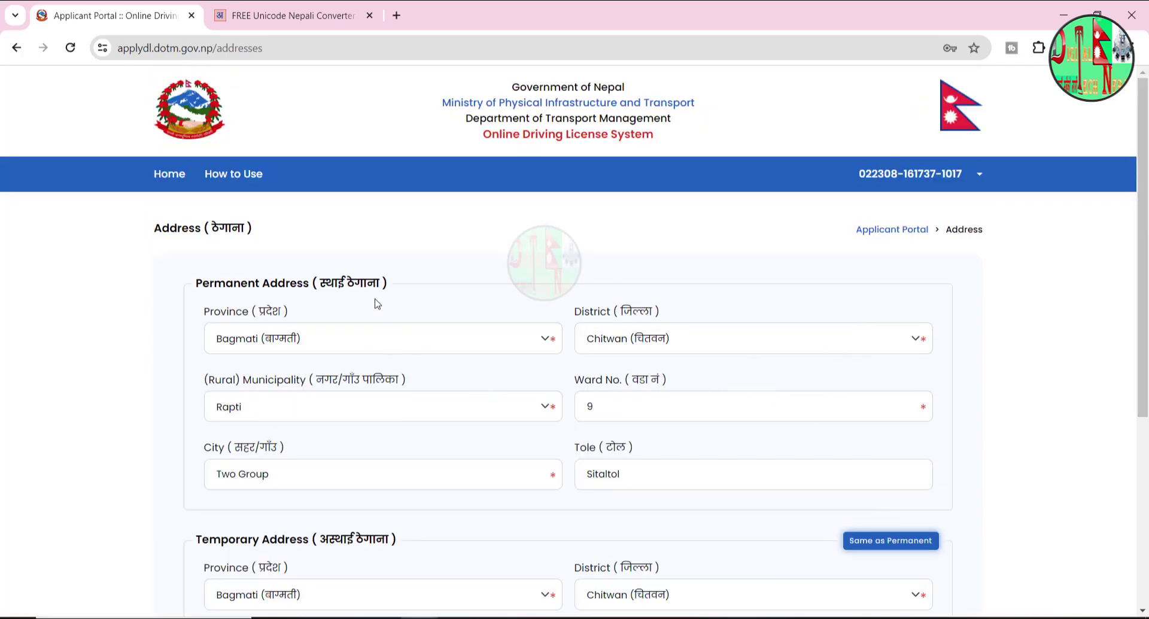
click(169, 175)
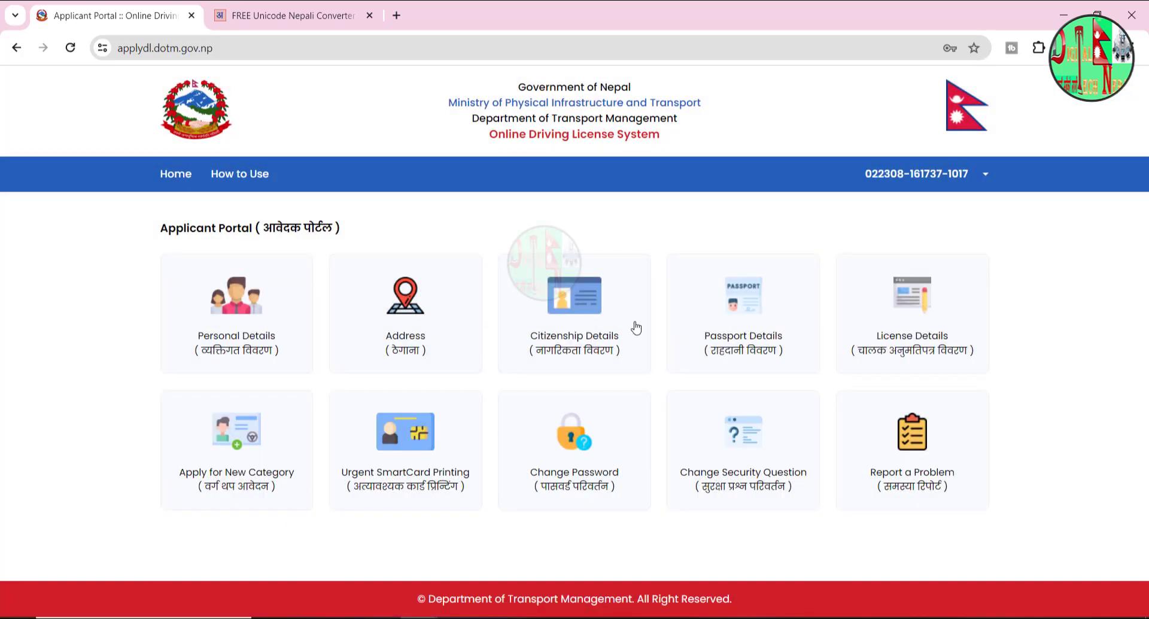
click(585, 307)
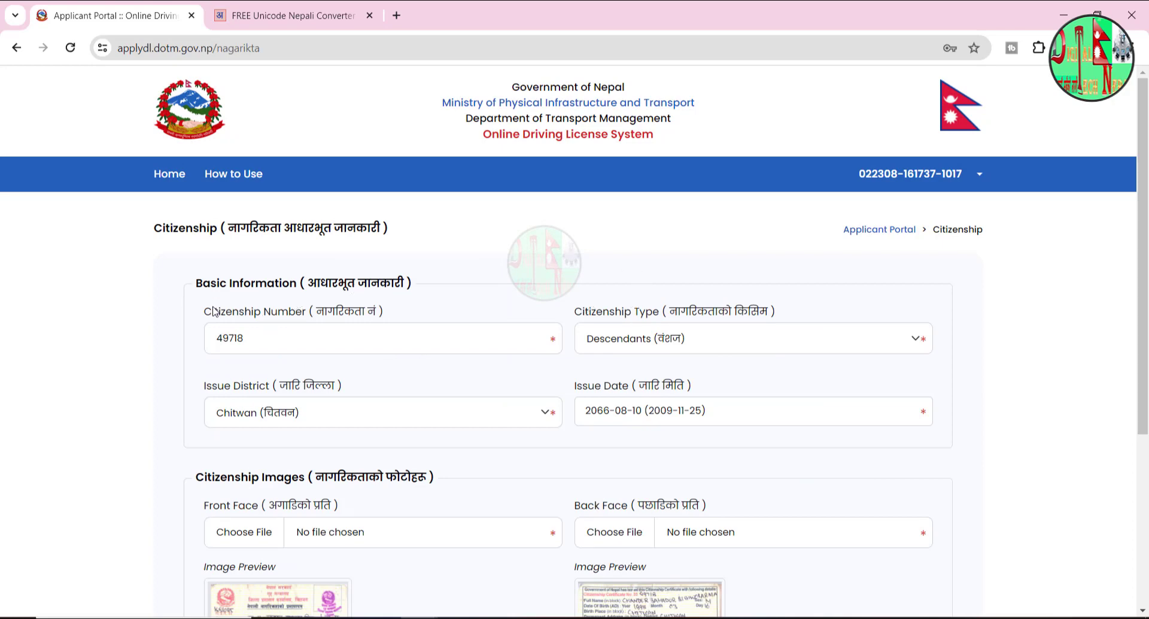
- Verify the citizenship number, keep Descendants as citizenship type, and submit the citizenship details
click(289, 341)
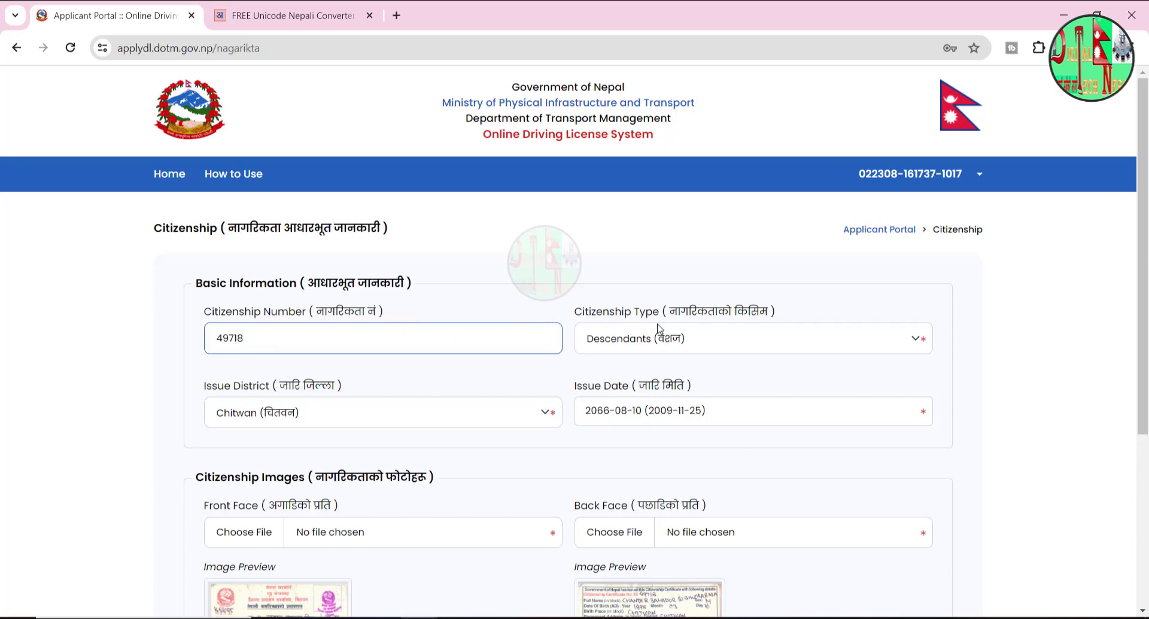
click(712, 344)
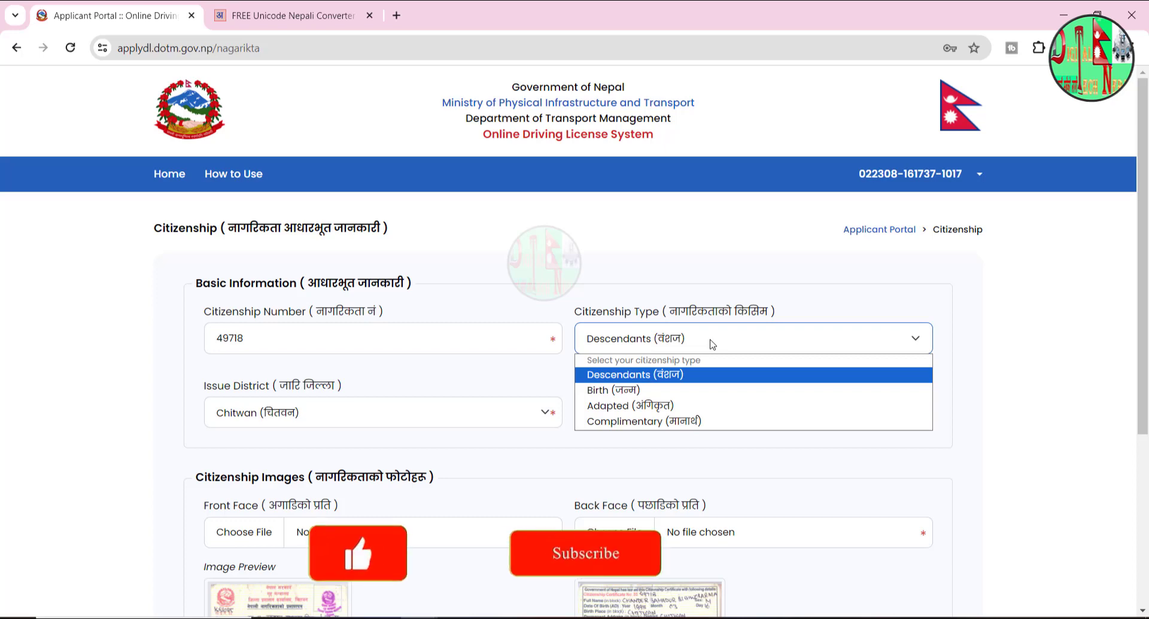
click(150, 339)
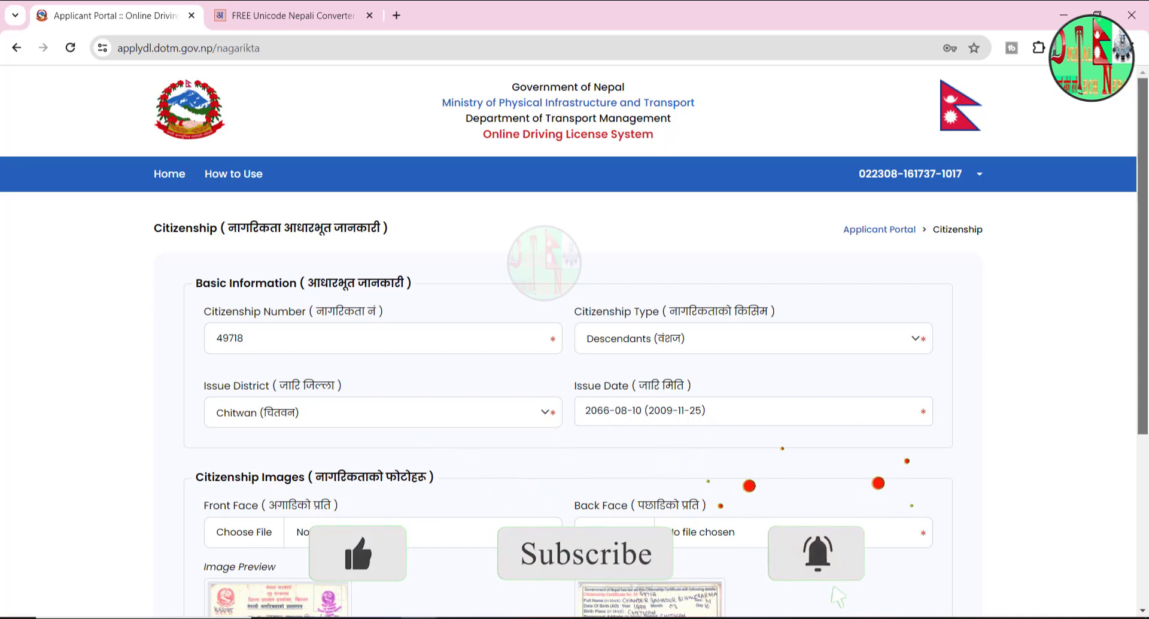
scroll(704, 400, down, 3)
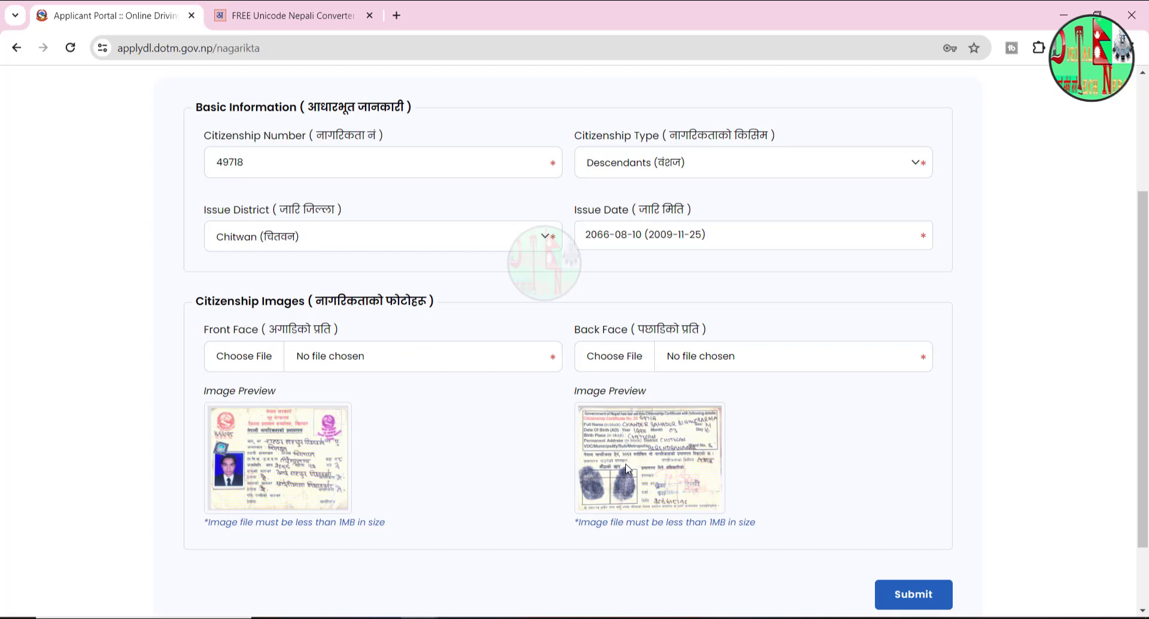
scroll(688, 419, down, 2)
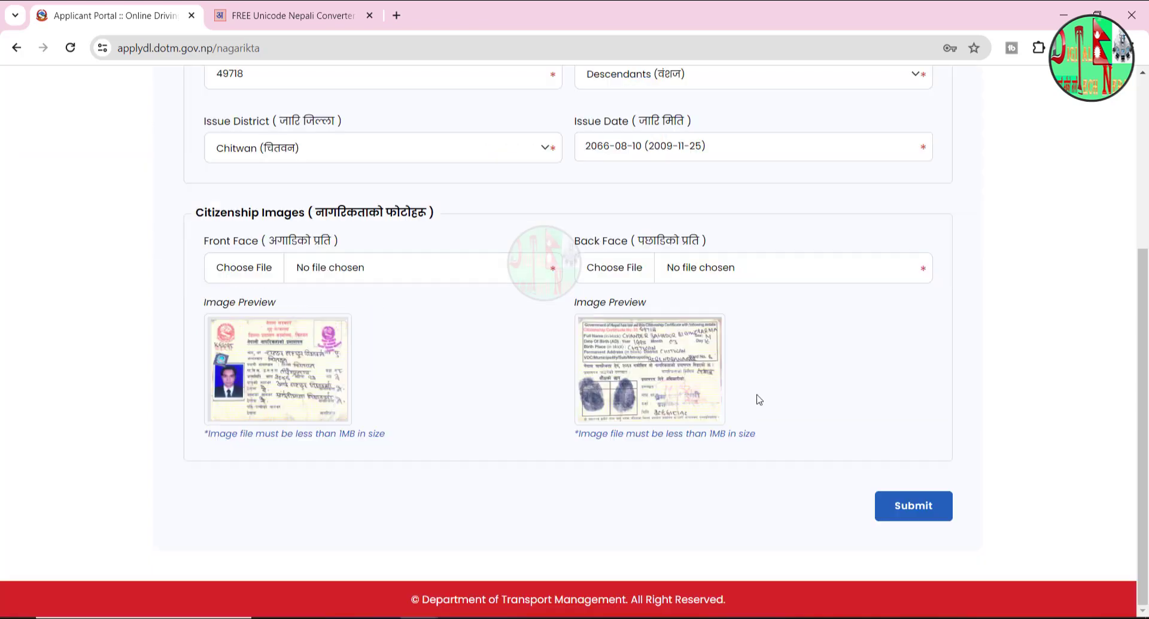
click(909, 503)
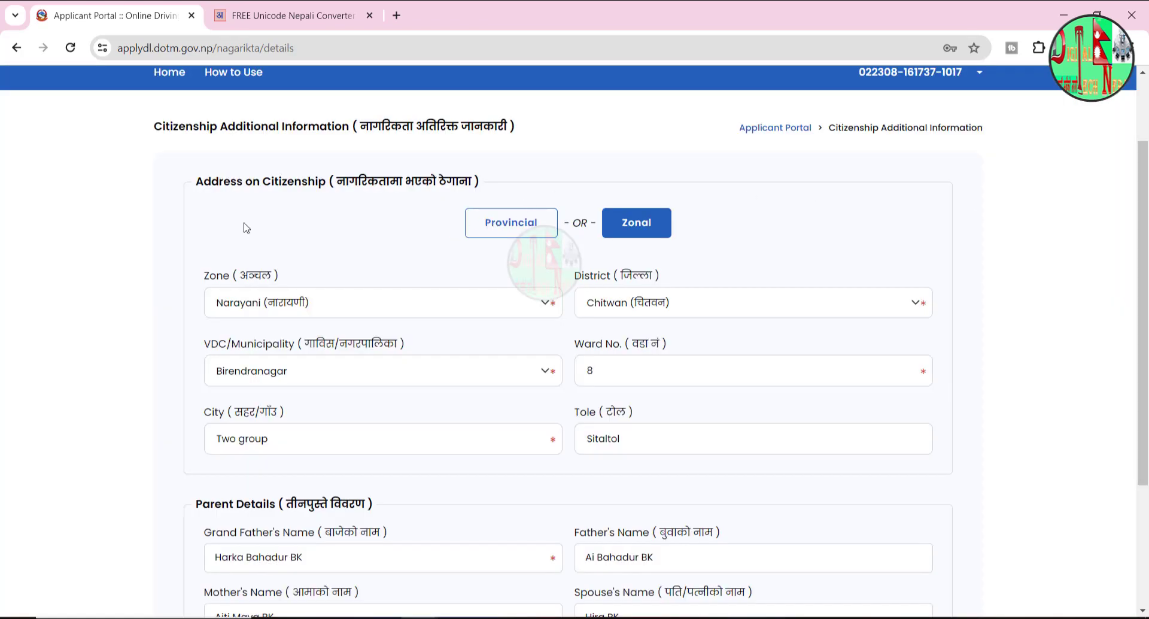
- Keep Narayani as the citizenship address zone and submit the address and parent details
click(227, 309)
click(254, 316)
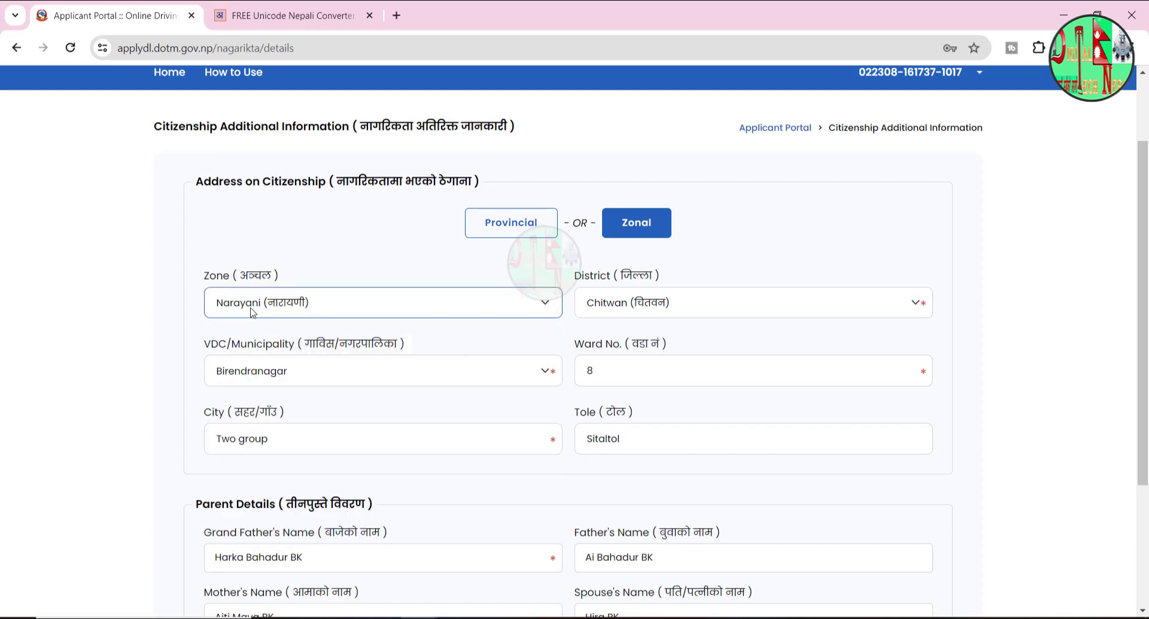
click(277, 315)
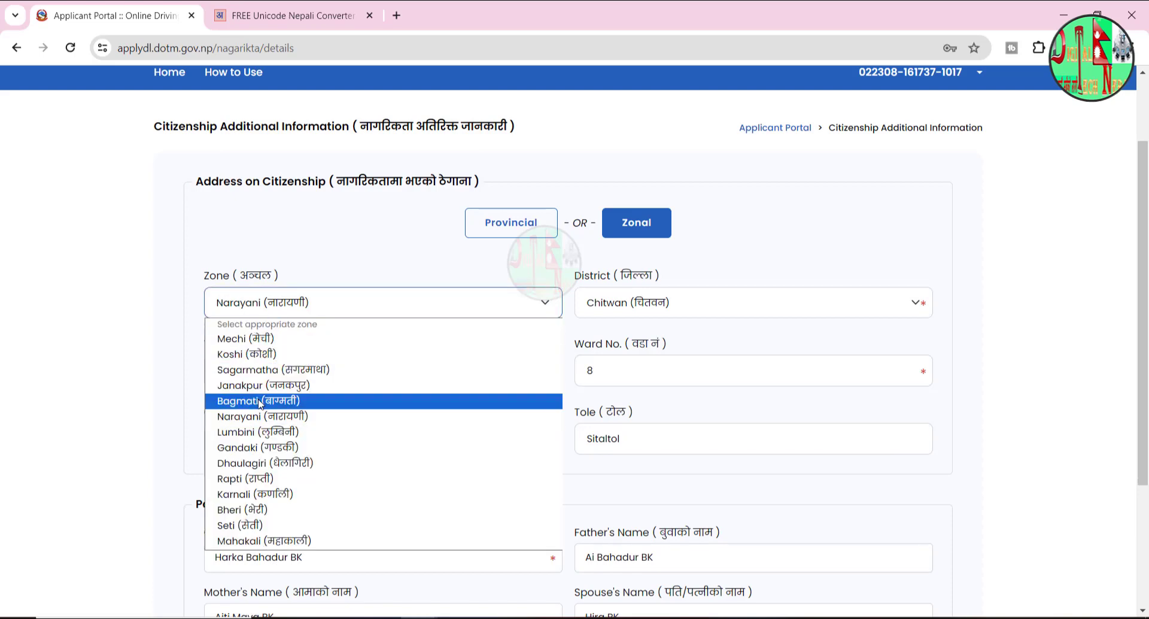
click(112, 390)
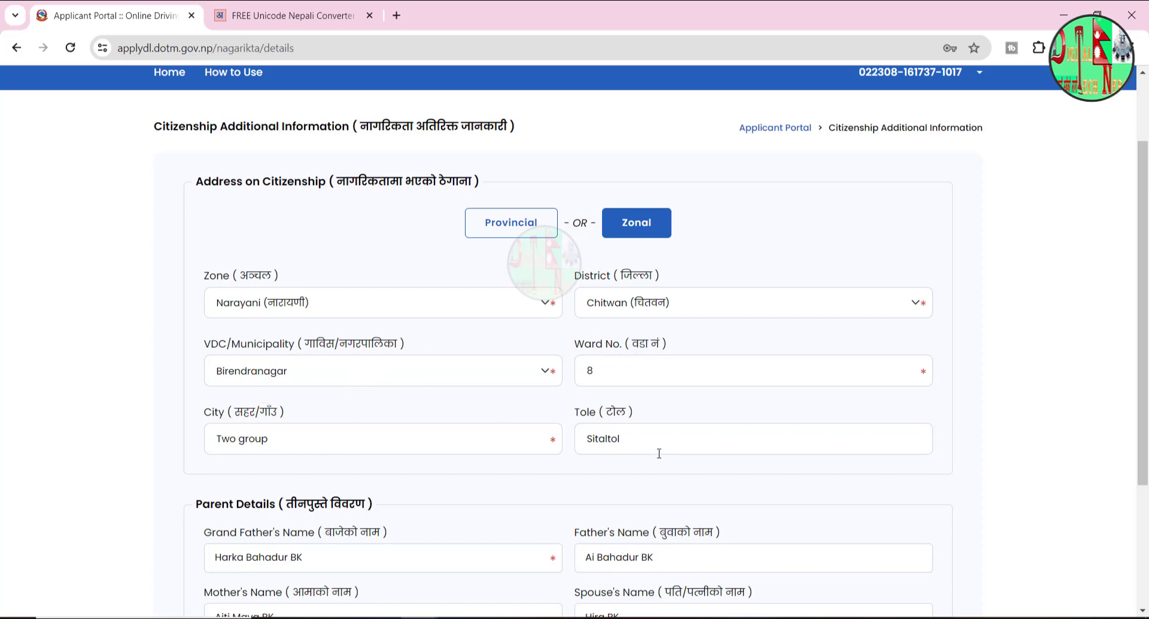
scroll(659, 453, down, 3)
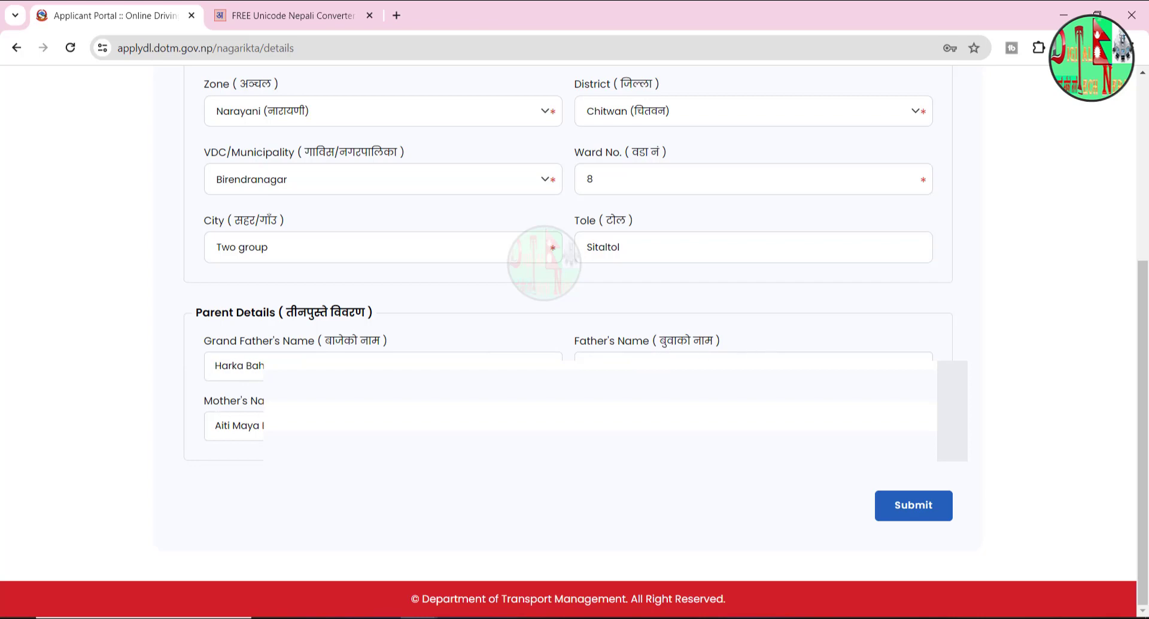
click(924, 518)
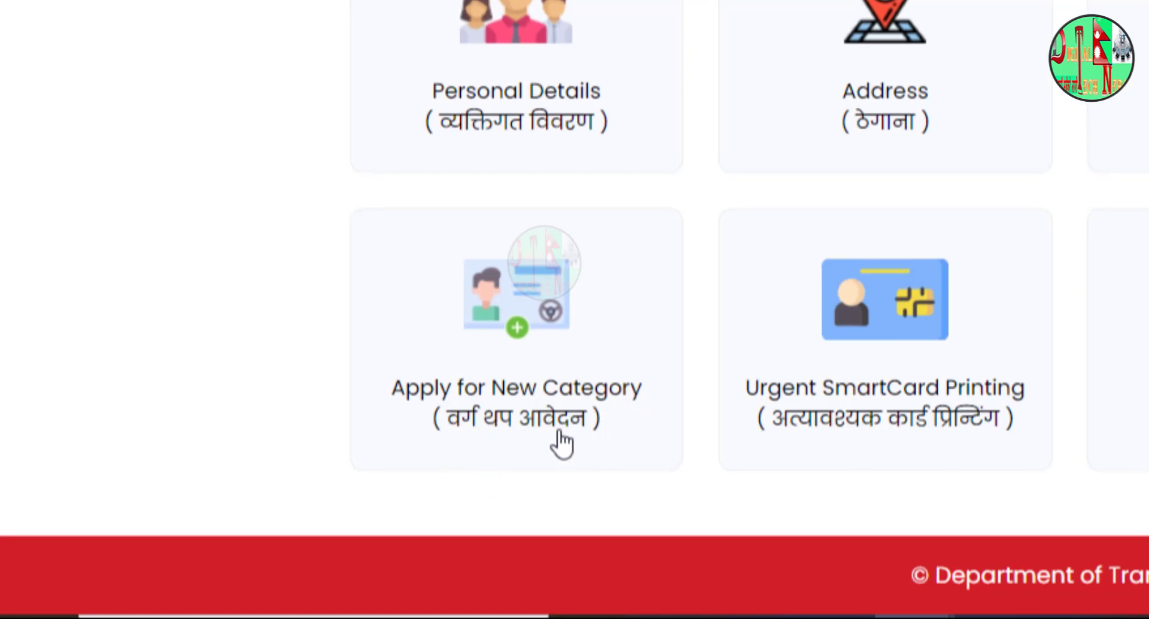
- Begin Apply for New Category, accept the terms, and pick category B (Car, Jeep, Delivery Van)
click(516, 299)
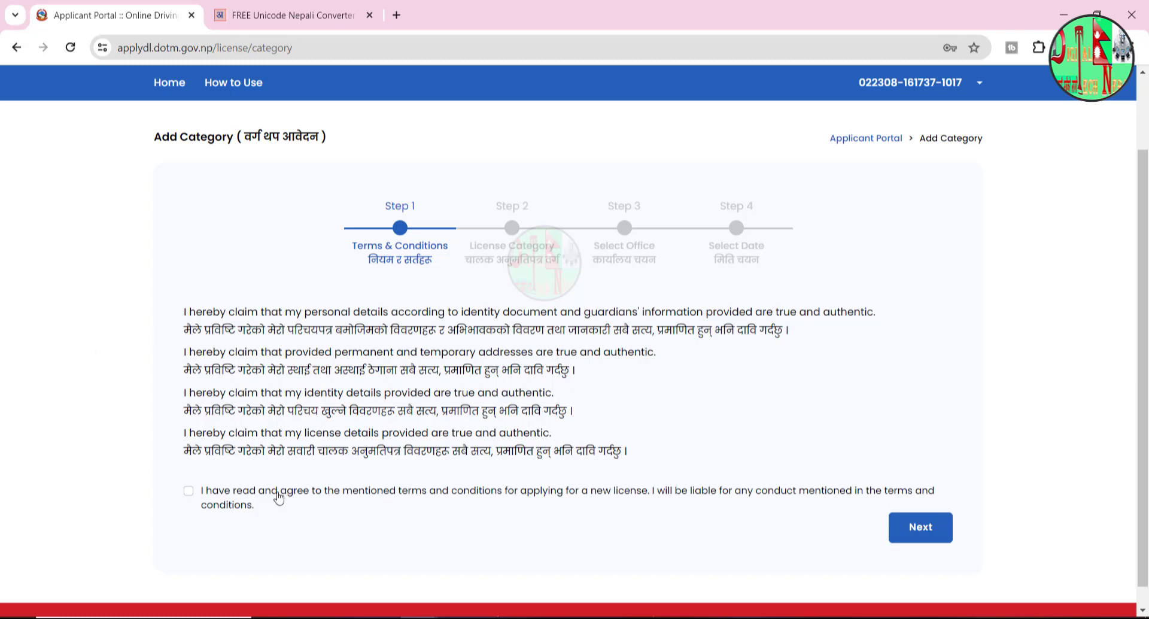
click(187, 491)
click(921, 532)
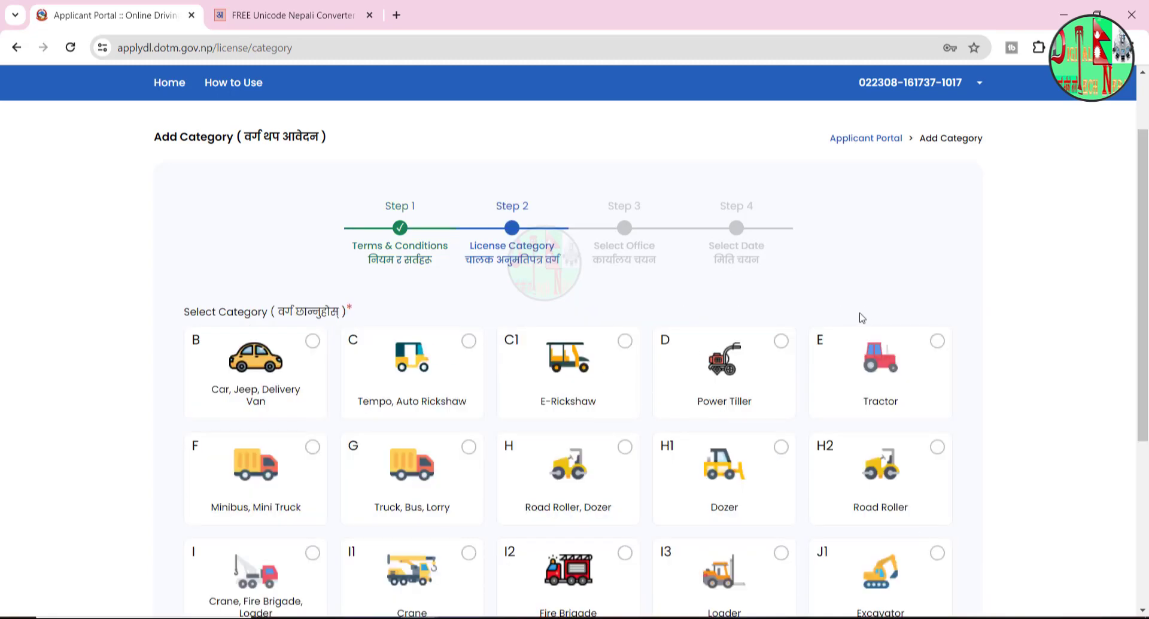
scroll(1143, 239, down, 1)
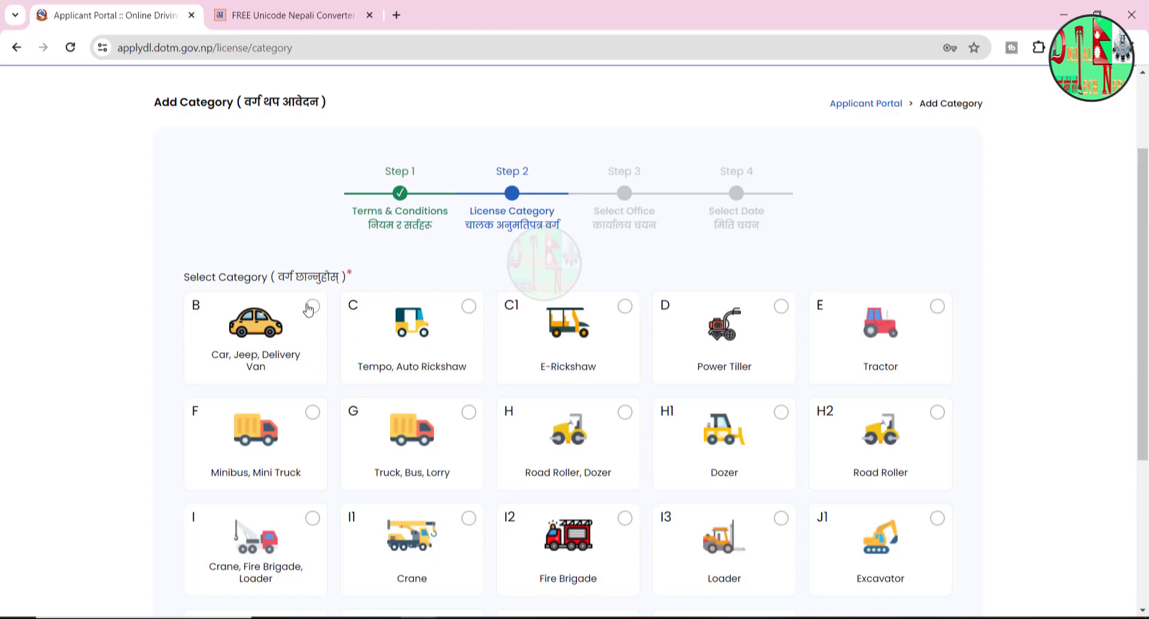
click(311, 309)
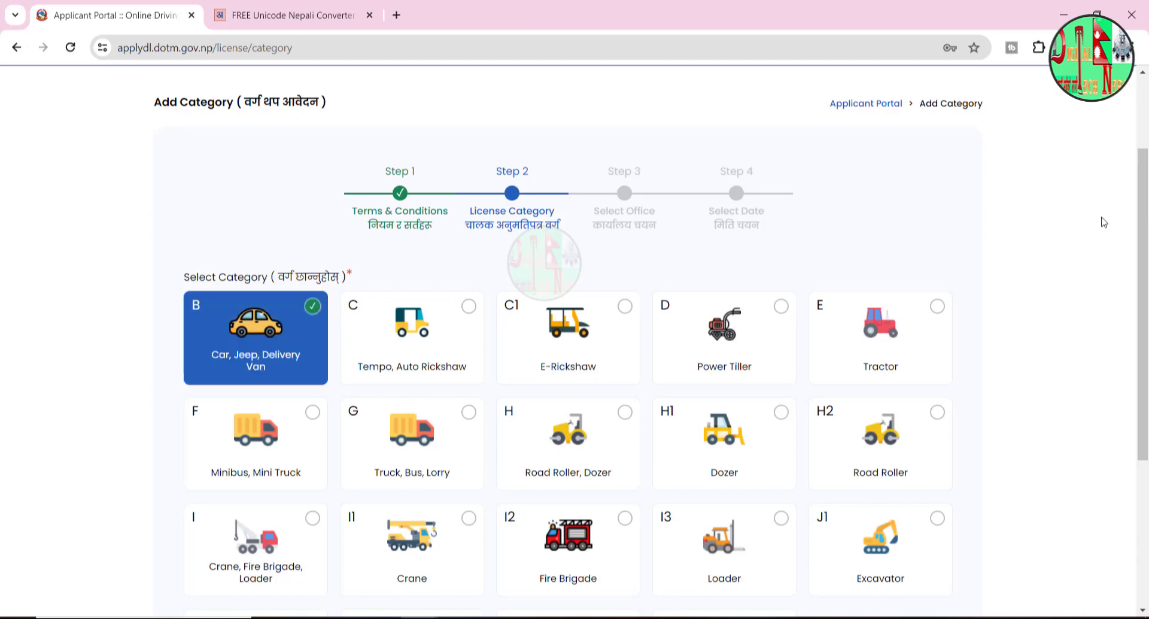
drag(1144, 204, 1146, 290)
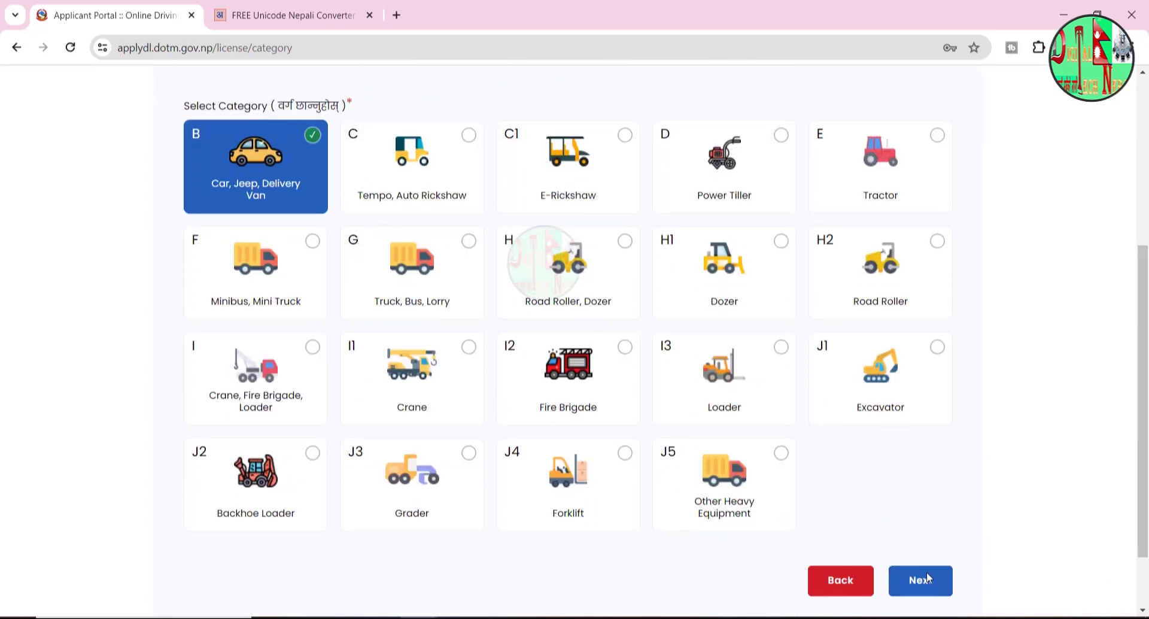
- Move to Office Selection and set the province to Koshi
click(922, 594)
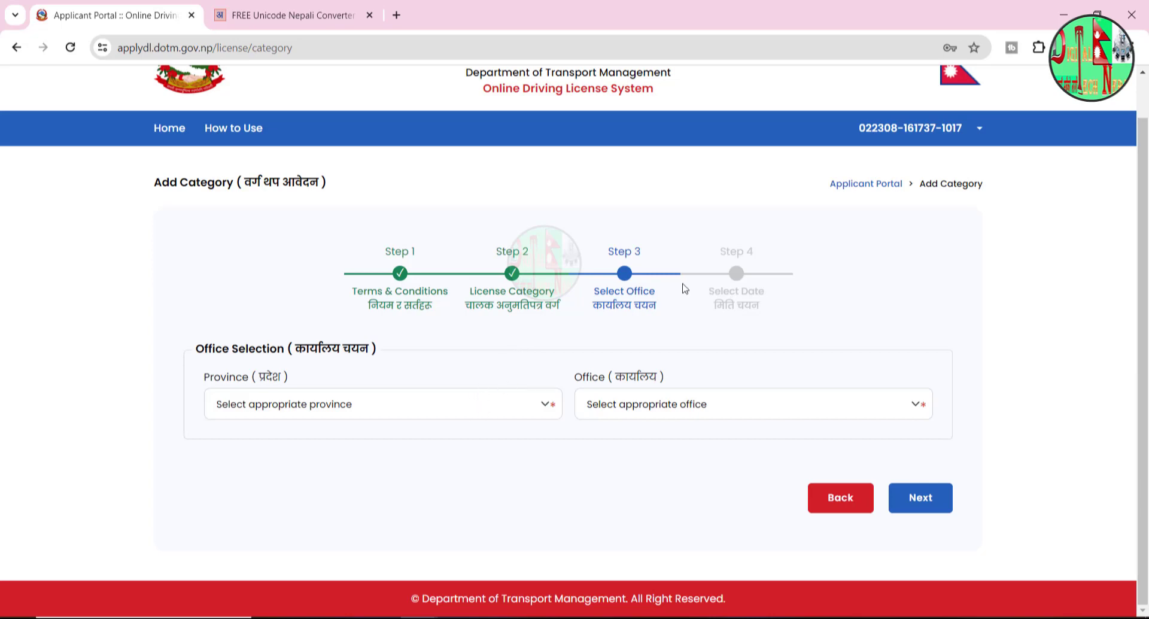
click(391, 411)
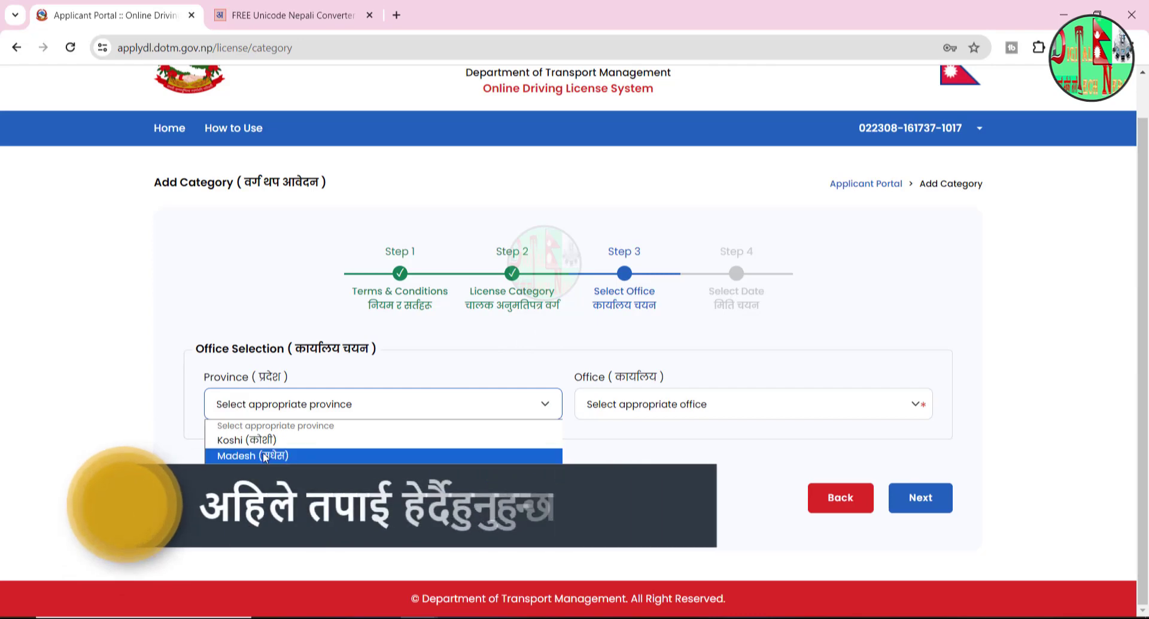
click(419, 471)
click(677, 413)
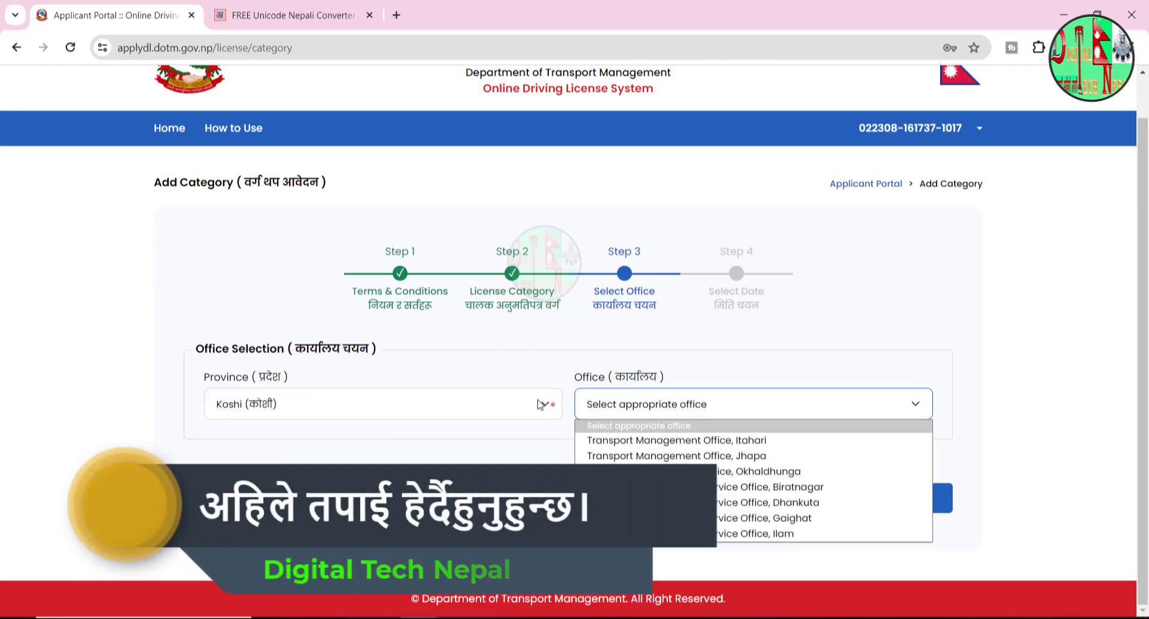
click(359, 404)
click(256, 441)
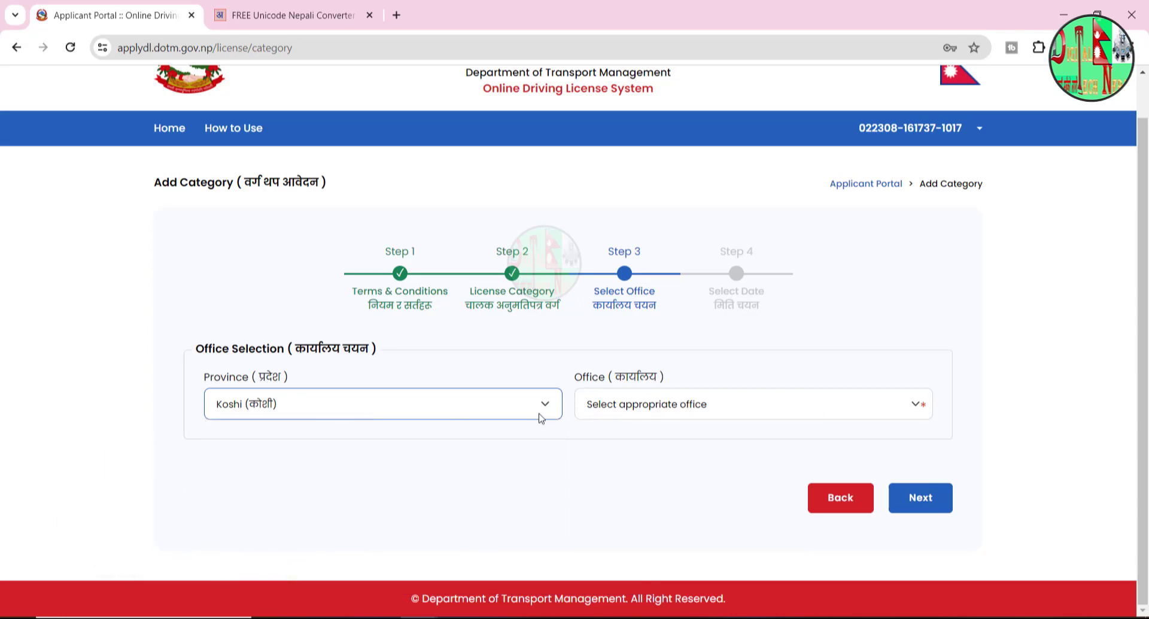
- Choose Transport Management Office, Jhapa as the office and continue to date selection
click(602, 406)
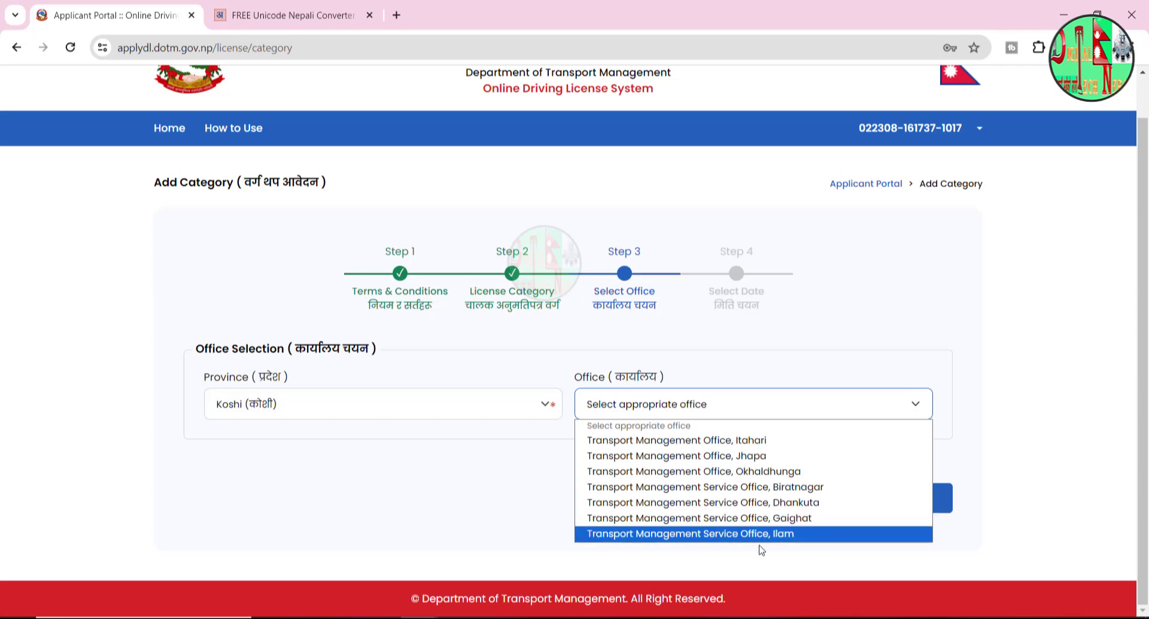
click(493, 477)
click(666, 412)
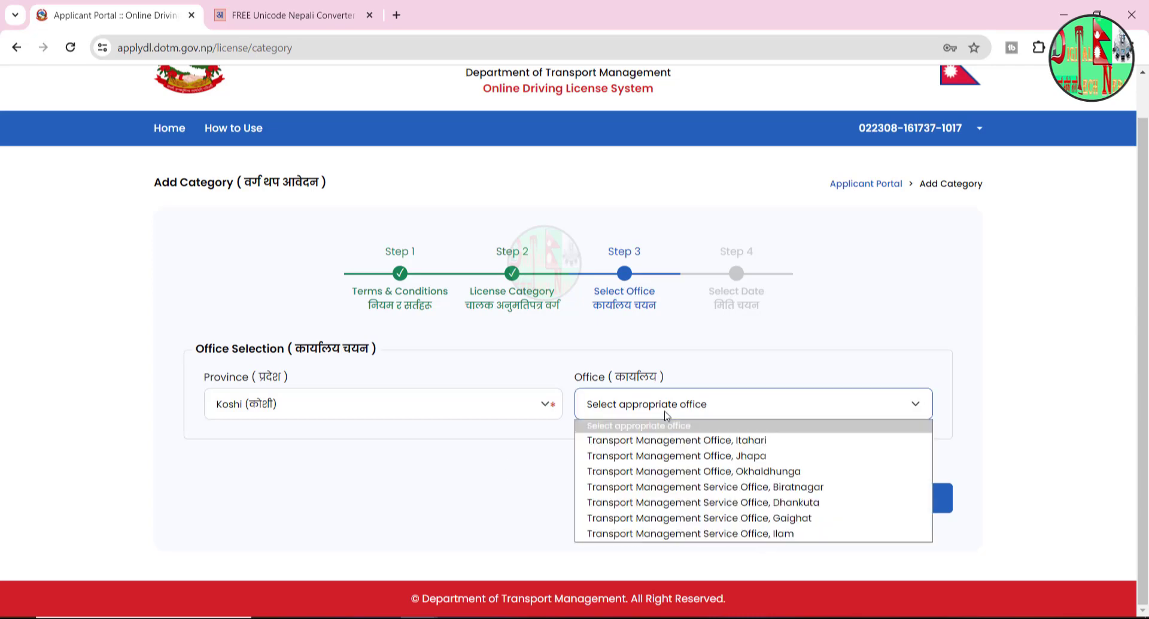
click(700, 455)
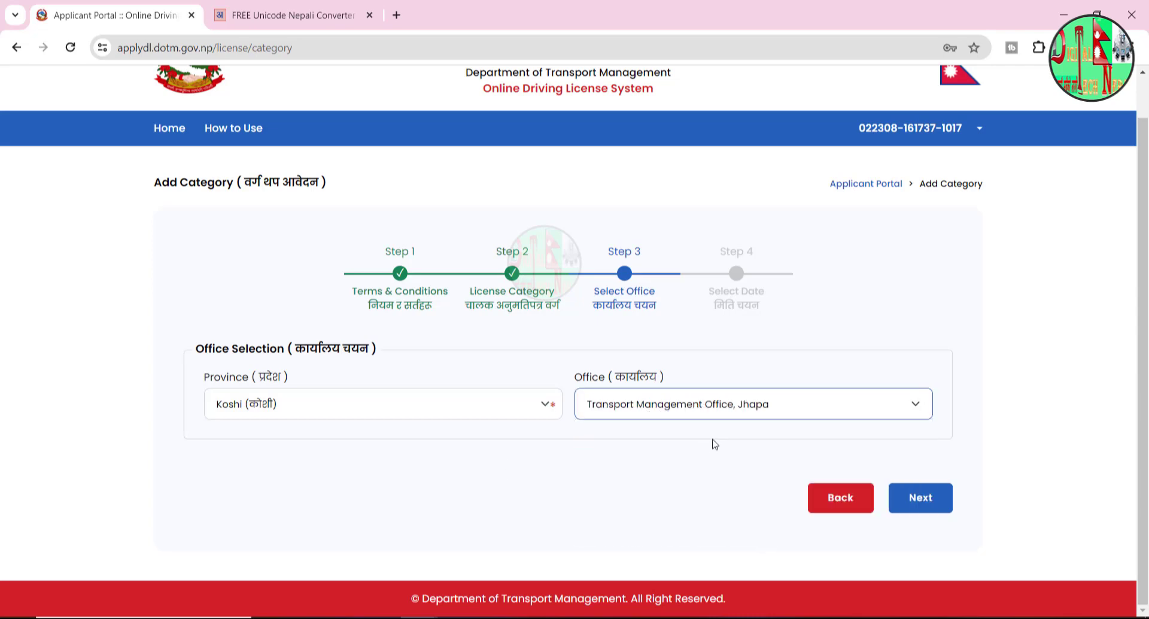
click(933, 510)
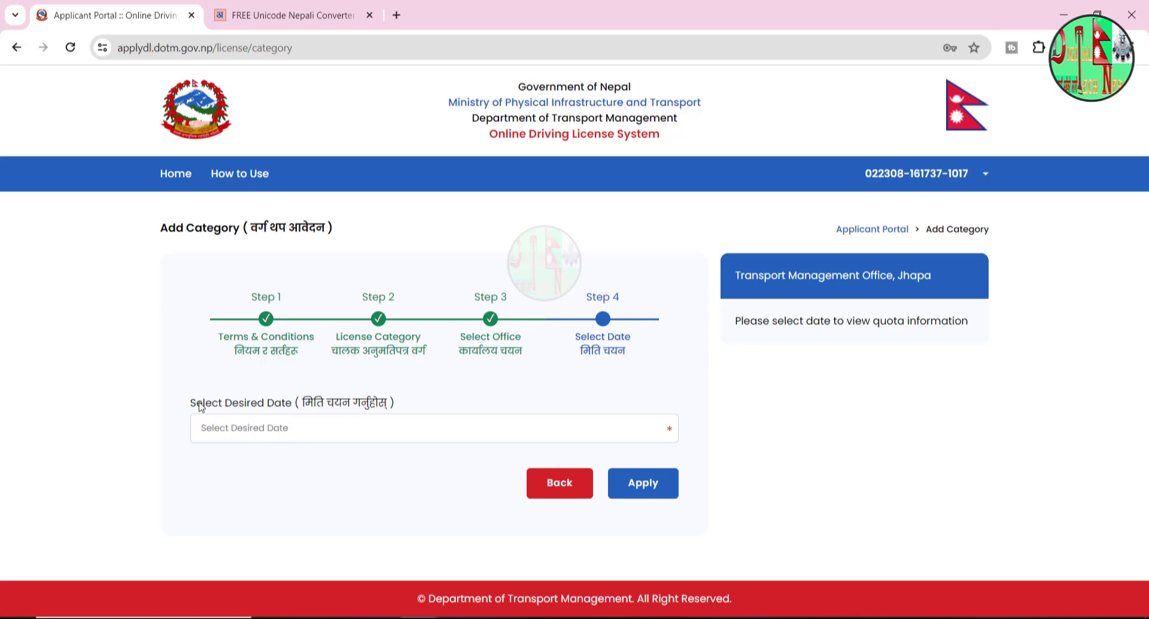
- Pick 24 Poush 2080 as the desired date and check Jhapa's quota: 120 total, 19 booked, 101 available
click(313, 430)
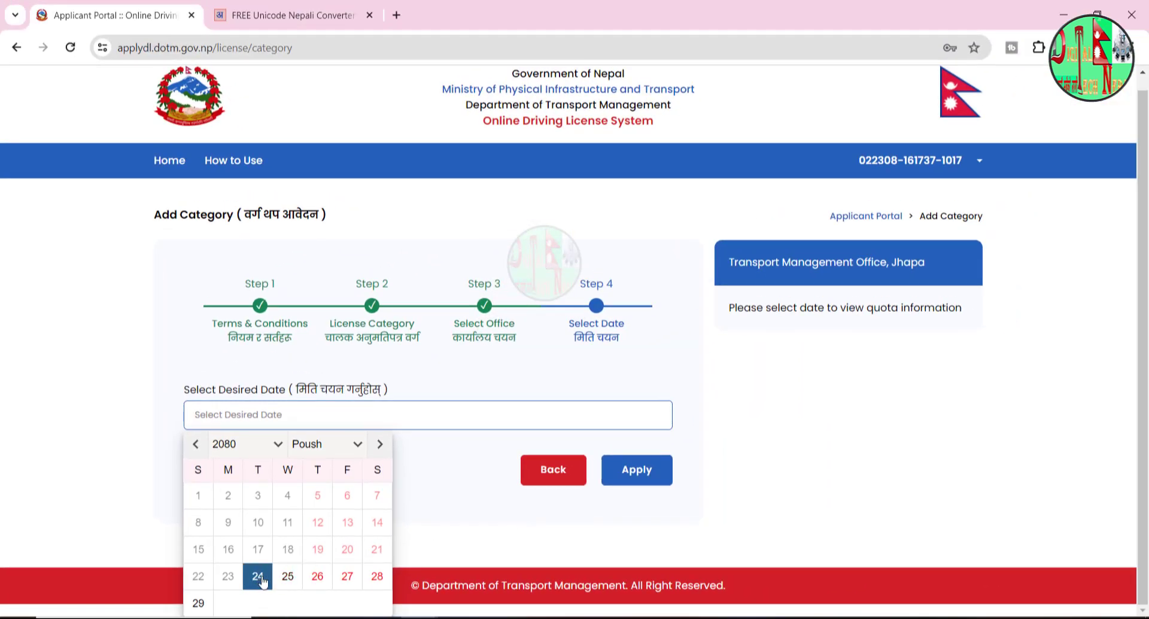
click(258, 576)
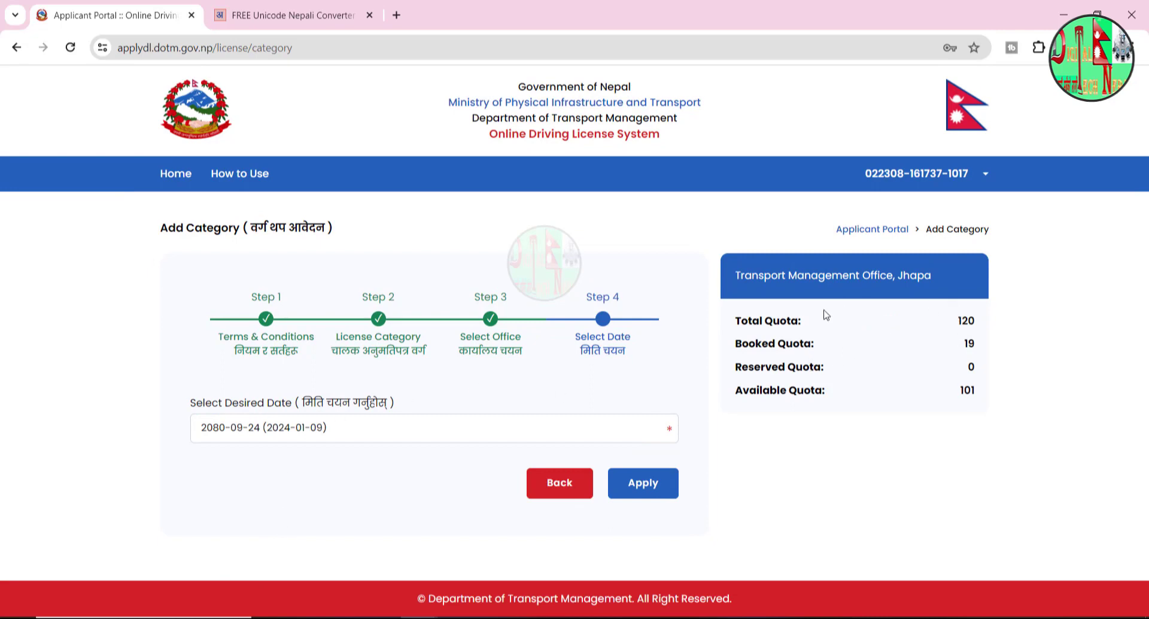
double_click(965, 320)
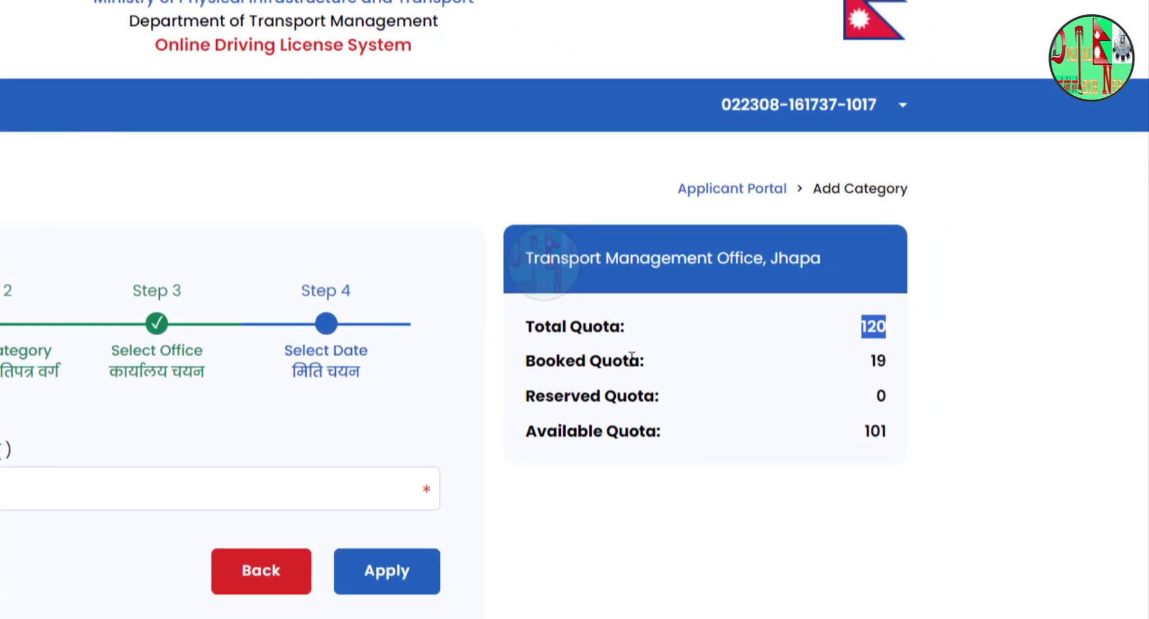
click(881, 360)
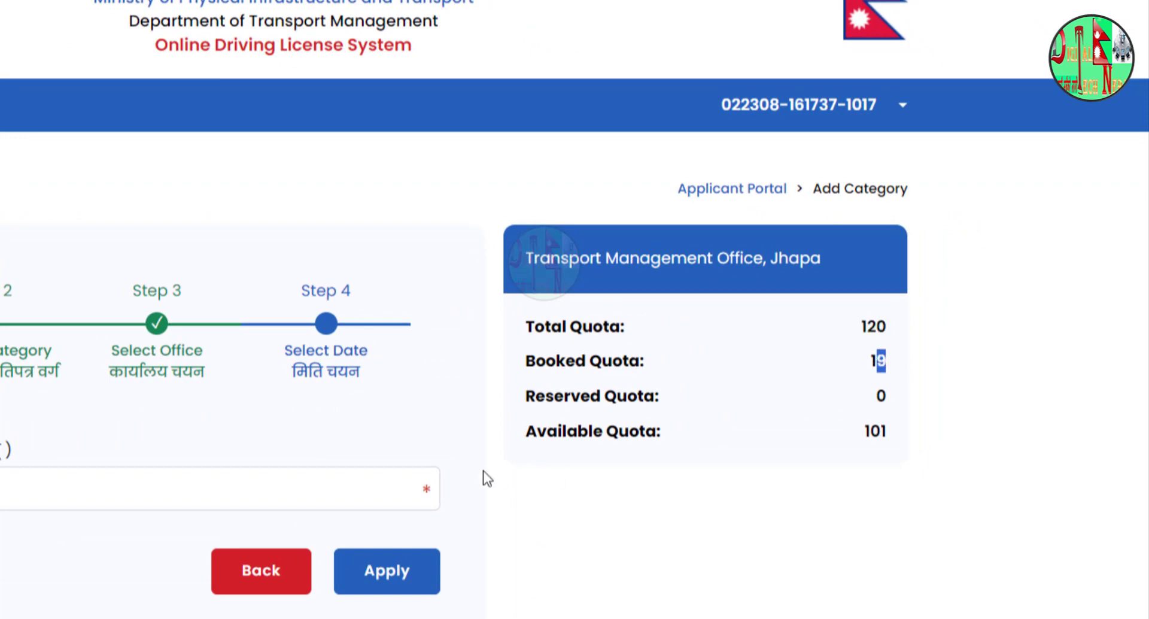
drag(566, 431, 921, 432)
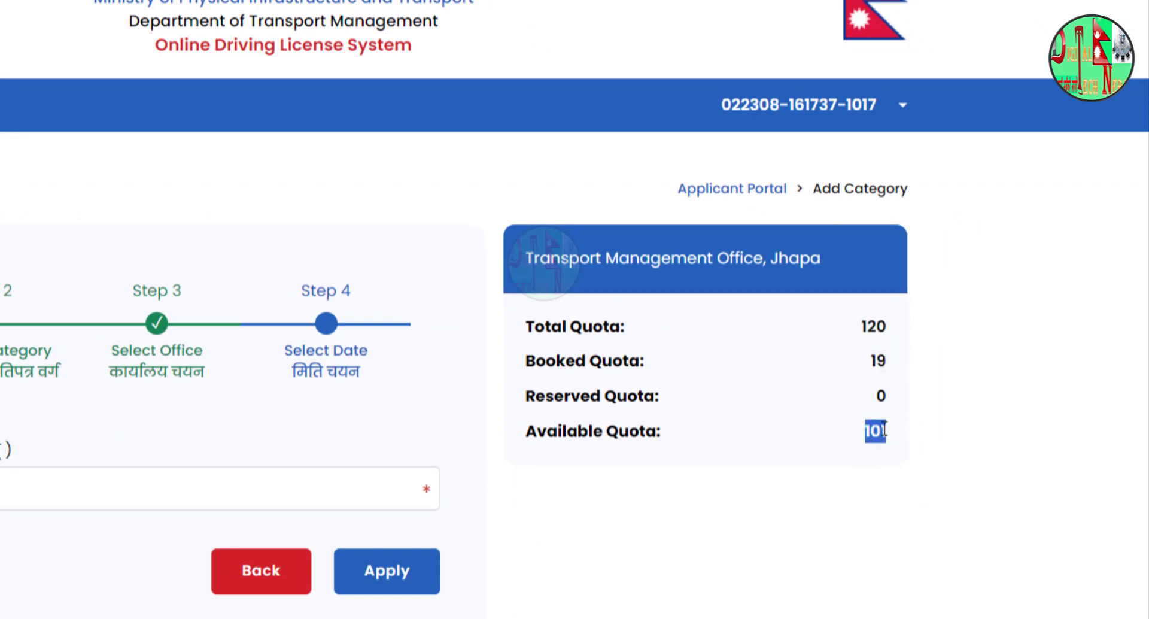
click(667, 370)
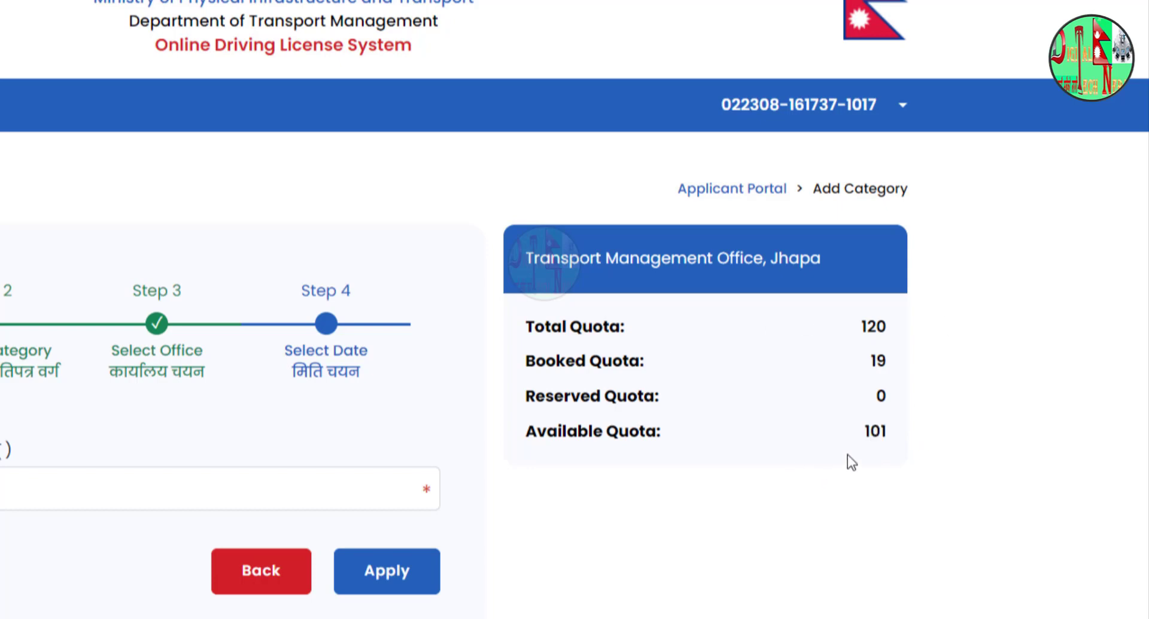